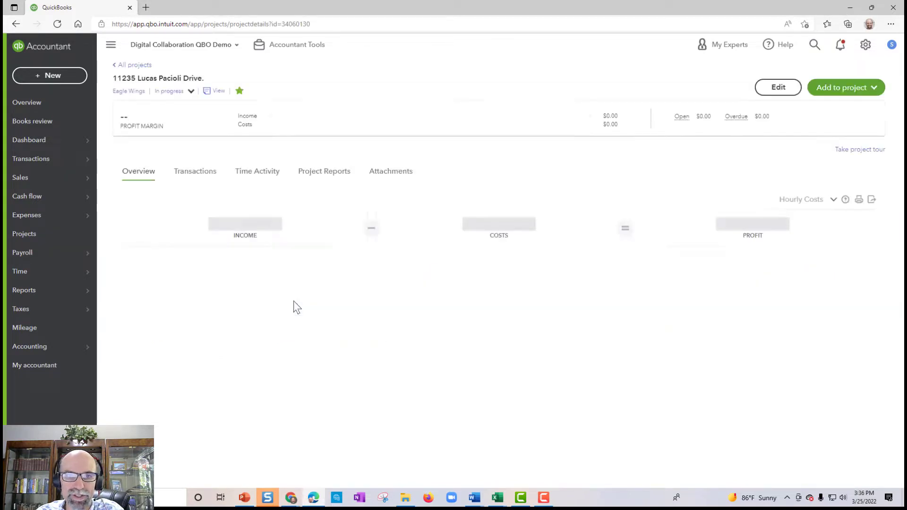
Step: Review the project's transaction list, then go to the Reports performance center
{"action": "left_click", "coordinate": [199, 173]}
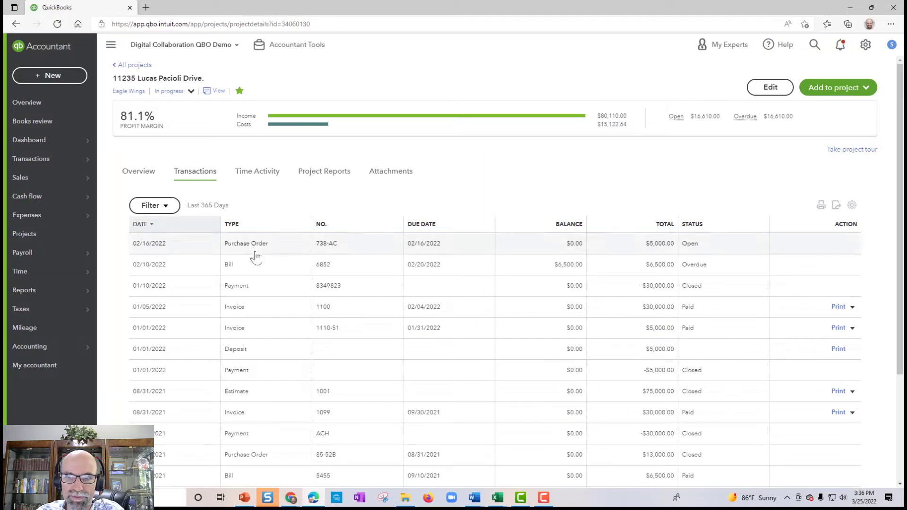
{"action": "scroll", "coordinate": [271, 335], "scroll_direction": "down", "scroll_amount": 3}
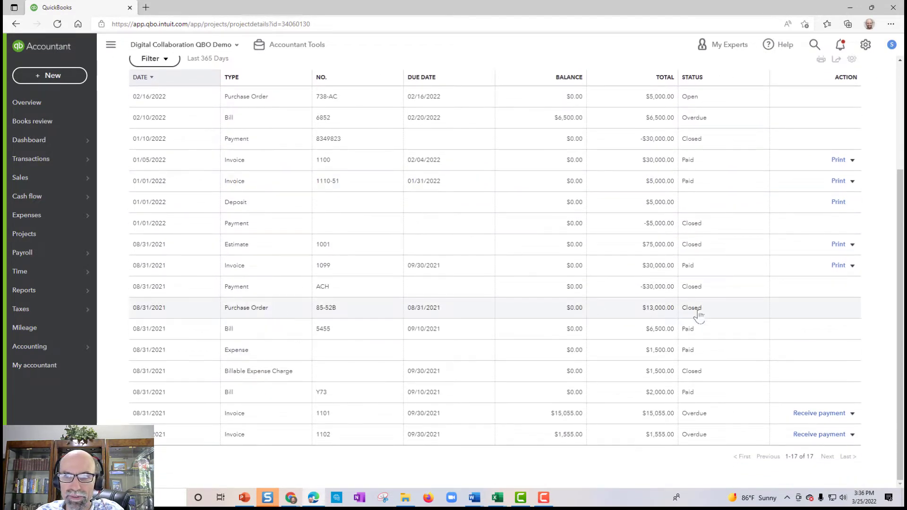
{"action": "scroll", "coordinate": [668, 217], "scroll_direction": "up", "scroll_amount": 3}
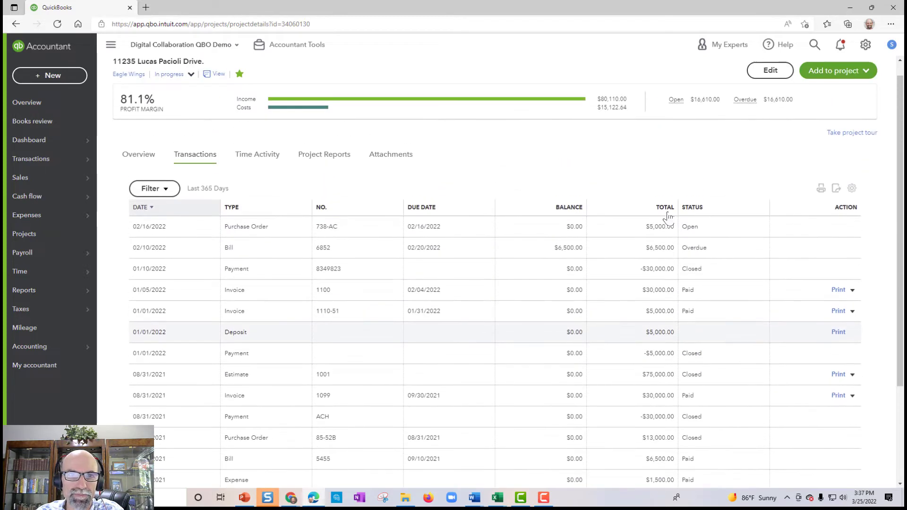
{"action": "scroll", "coordinate": [668, 217], "scroll_direction": "up", "scroll_amount": 1}
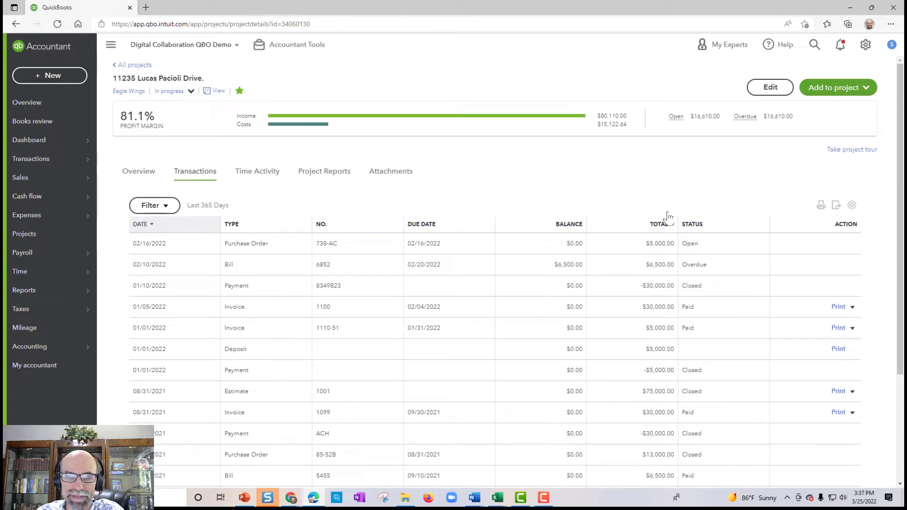
{"action": "left_click", "coordinate": [45, 291]}
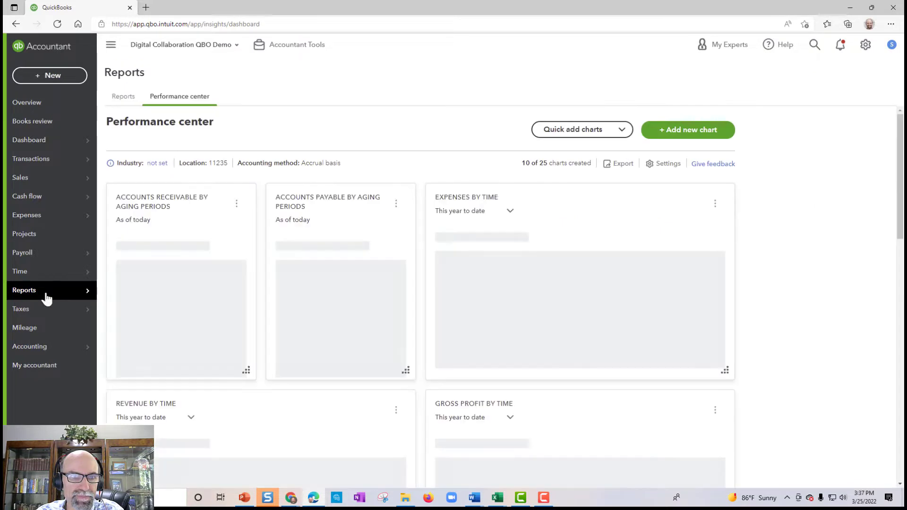
Step: Find the Open Purchase Order Detail report by searching 'open' and run it for All Dates
{"action": "left_click", "coordinate": [123, 97]}
{"action": "left_click", "coordinate": [551, 155]}
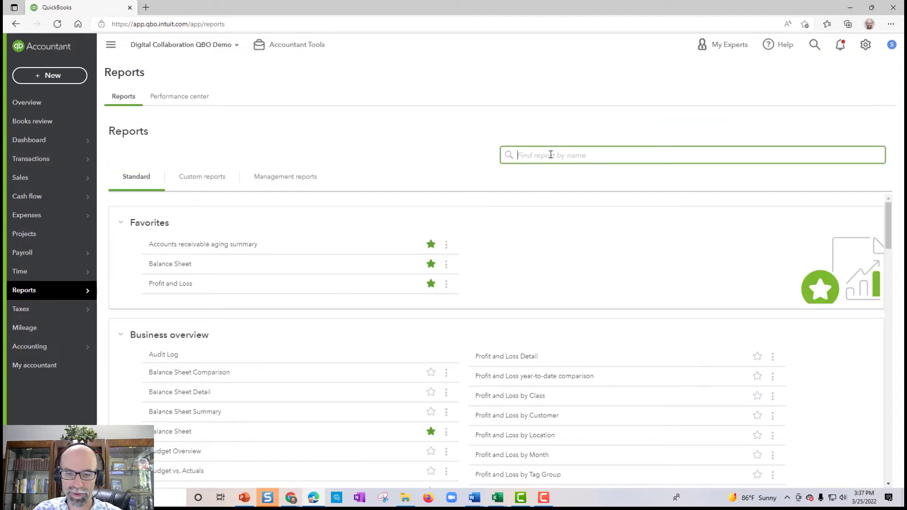
{"action": "type", "text": "open"}
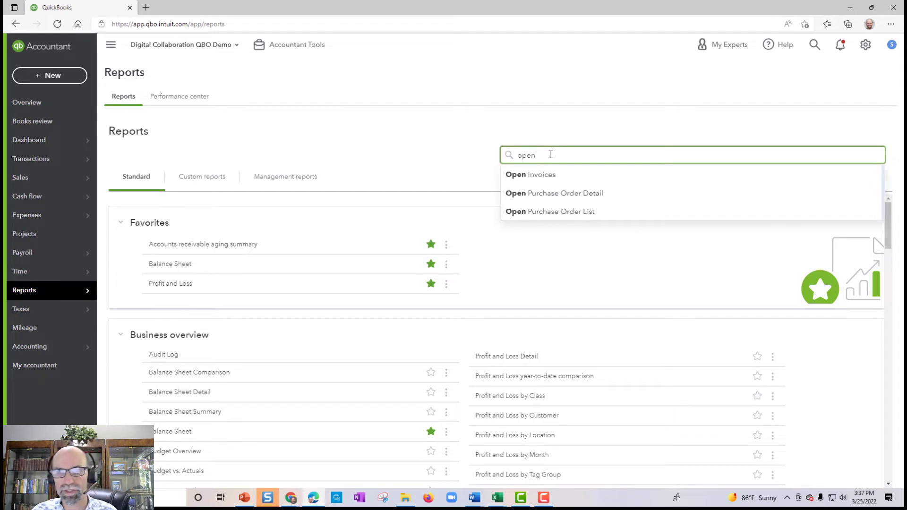
{"action": "left_click", "coordinate": [573, 198]}
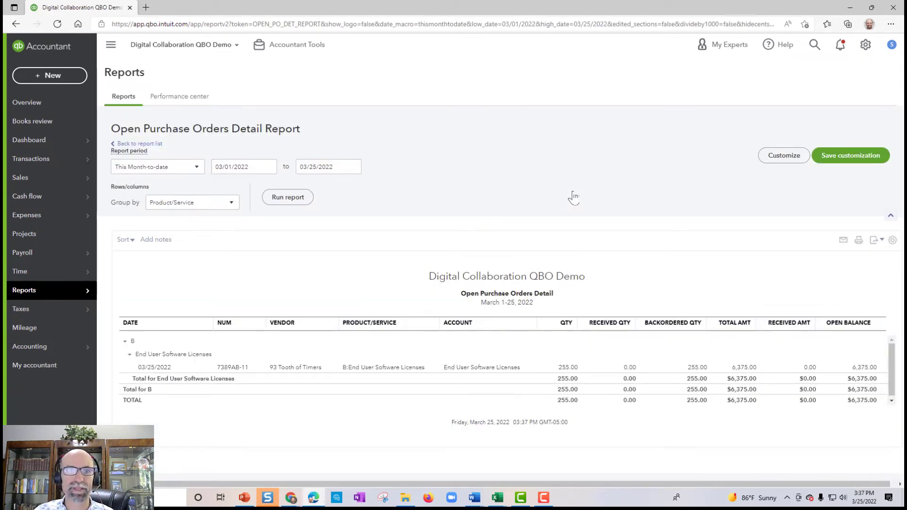
{"action": "left_click", "coordinate": [181, 167]}
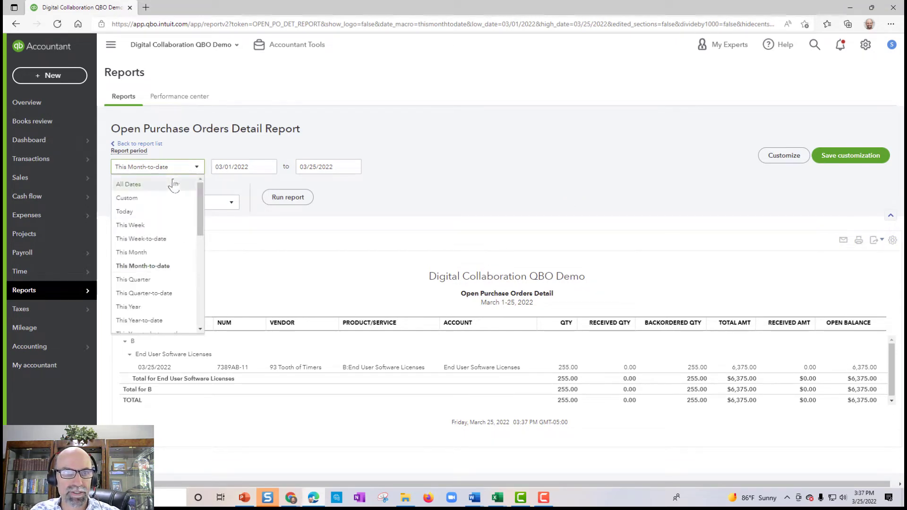
{"action": "left_click", "coordinate": [174, 184]}
{"action": "left_click", "coordinate": [278, 197]}
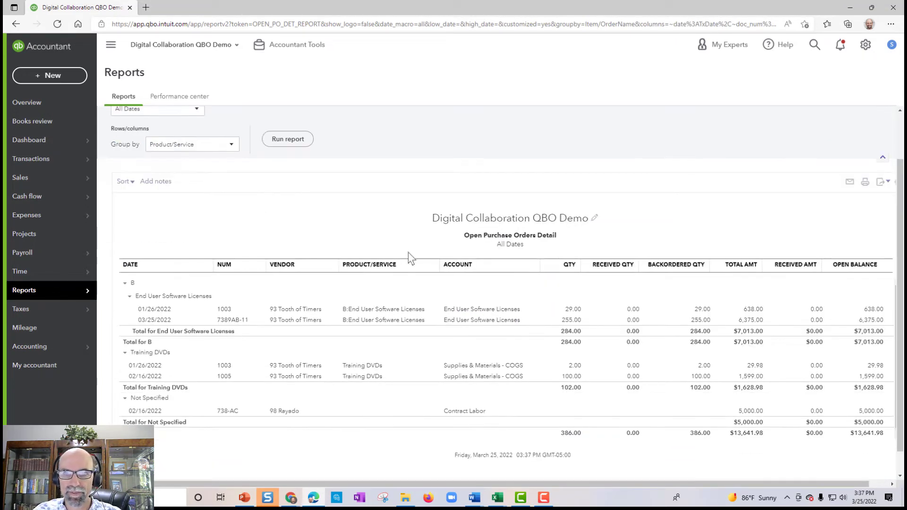
{"action": "scroll", "coordinate": [410, 258], "scroll_direction": "up", "scroll_amount": 2}
Step: Add the Customer column to the report and move it to the first position
{"action": "left_click", "coordinate": [768, 160]}
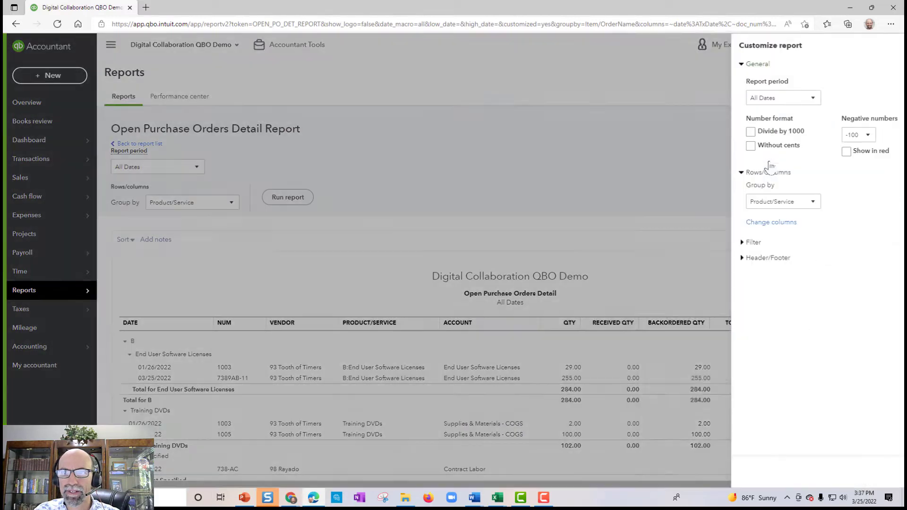
{"action": "left_click", "coordinate": [698, 222]}
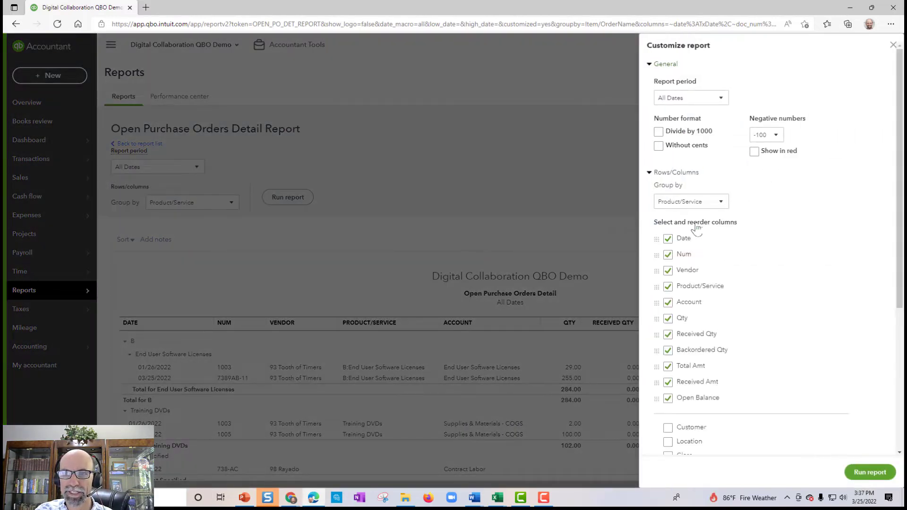
{"action": "scroll", "coordinate": [748, 267], "scroll_direction": "down", "scroll_amount": 5}
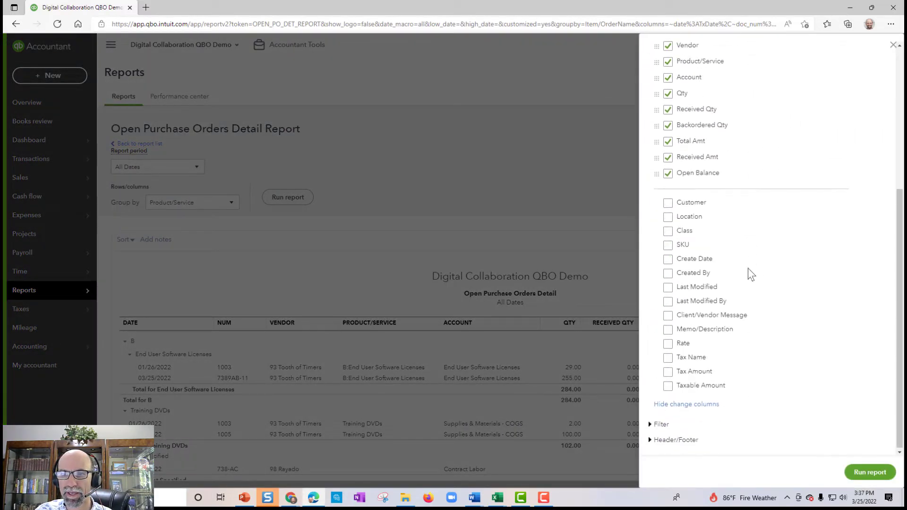
{"action": "left_click", "coordinate": [667, 202]}
{"action": "scroll", "coordinate": [742, 233], "scroll_direction": "up", "scroll_amount": 3}
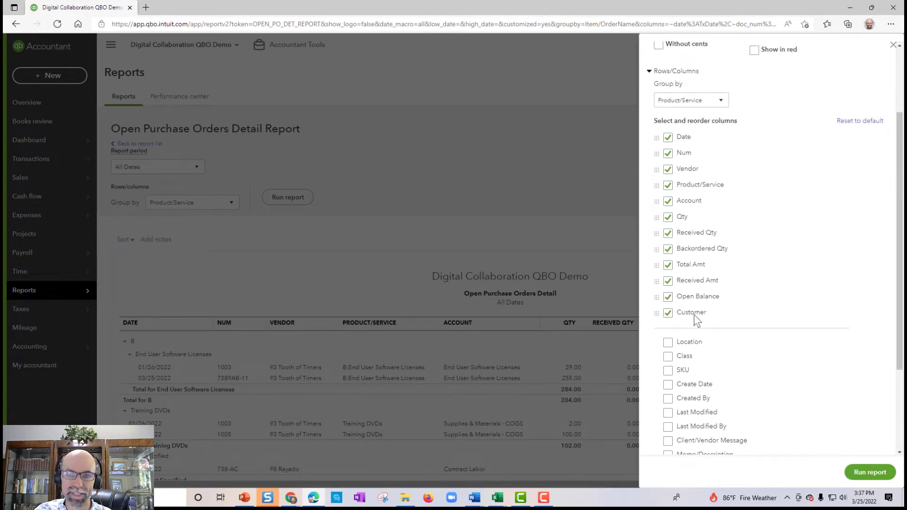
{"action": "left_click_drag", "start_coordinate": [659, 313], "coordinate": [667, 134]}
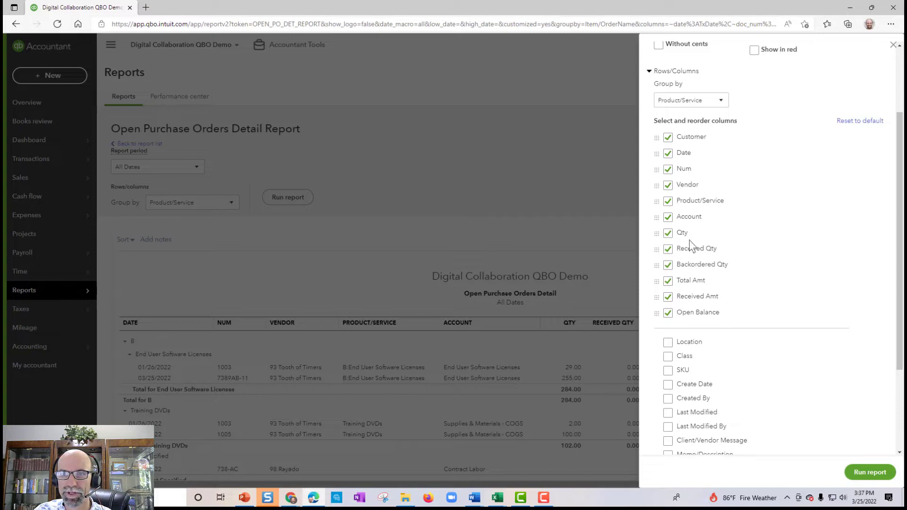
Step: Remove the Qty, Received Qty, Backordered Qty and Total Amt columns
{"action": "left_click", "coordinate": [668, 232]}
{"action": "left_click", "coordinate": [668, 235]}
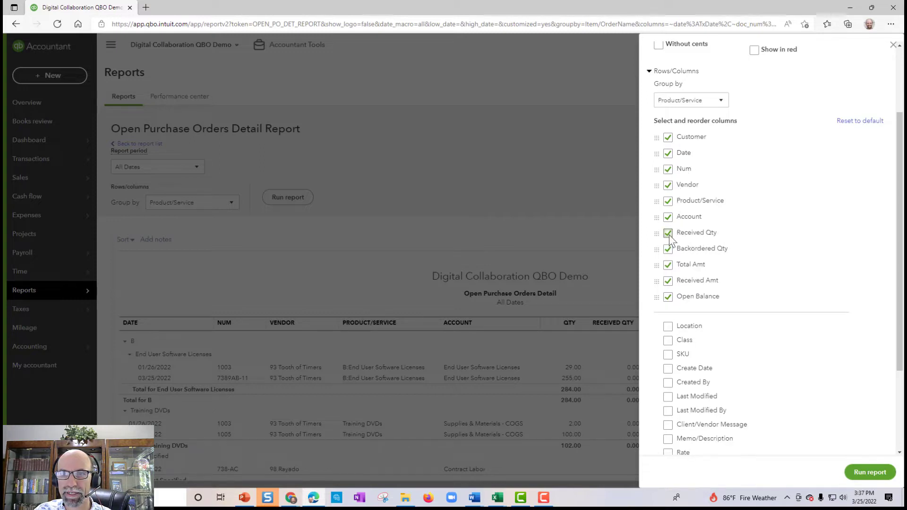
{"action": "left_click", "coordinate": [668, 238]}
{"action": "left_click", "coordinate": [668, 235]}
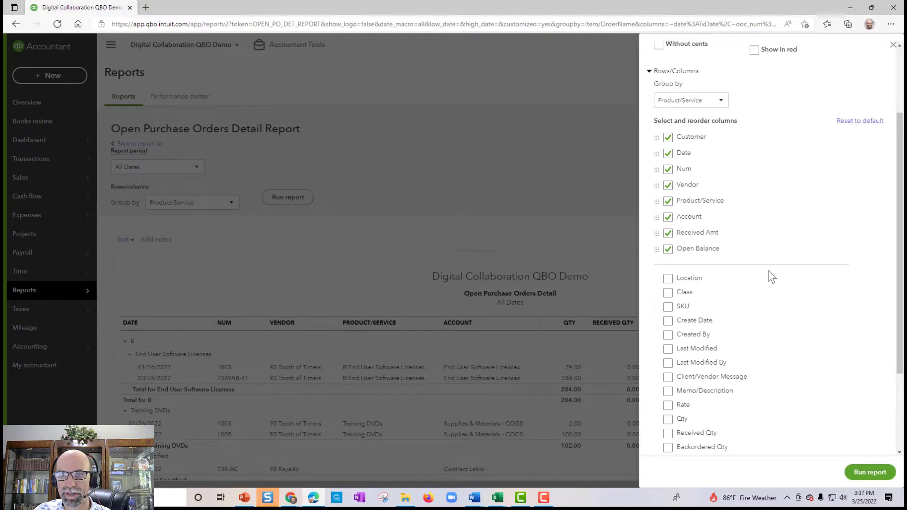
Step: Add the Last Modified By and Memo/Description columns
{"action": "scroll", "coordinate": [775, 278], "scroll_direction": "down", "scroll_amount": 3}
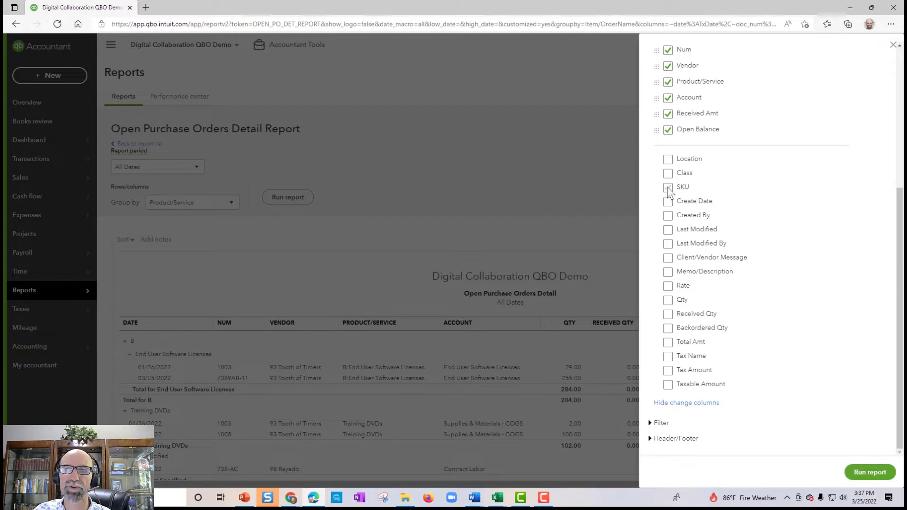
{"action": "left_click", "coordinate": [668, 244]}
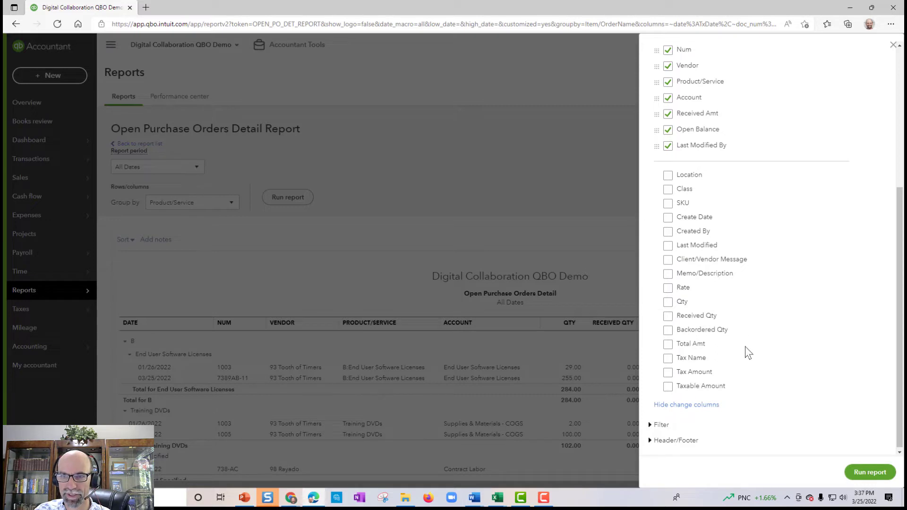
{"action": "left_click", "coordinate": [670, 276]}
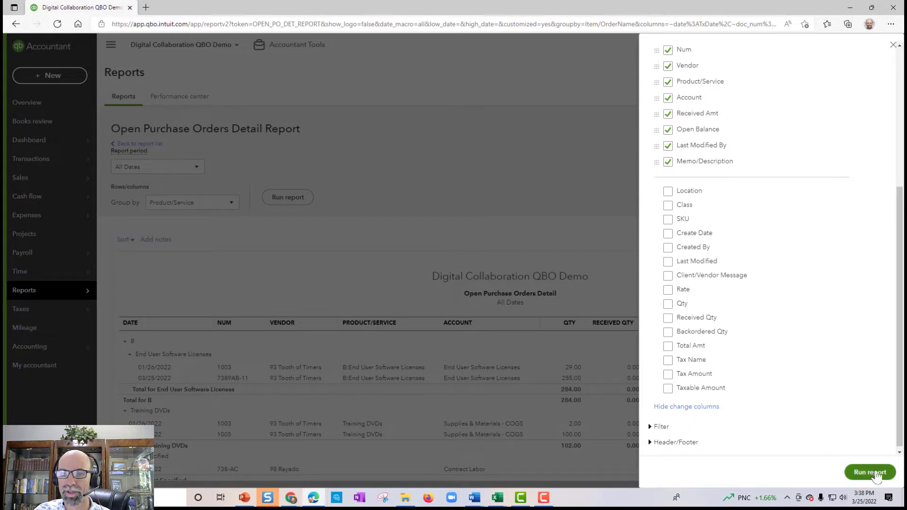
{"action": "scroll", "coordinate": [794, 344], "scroll_direction": "up", "scroll_amount": 5}
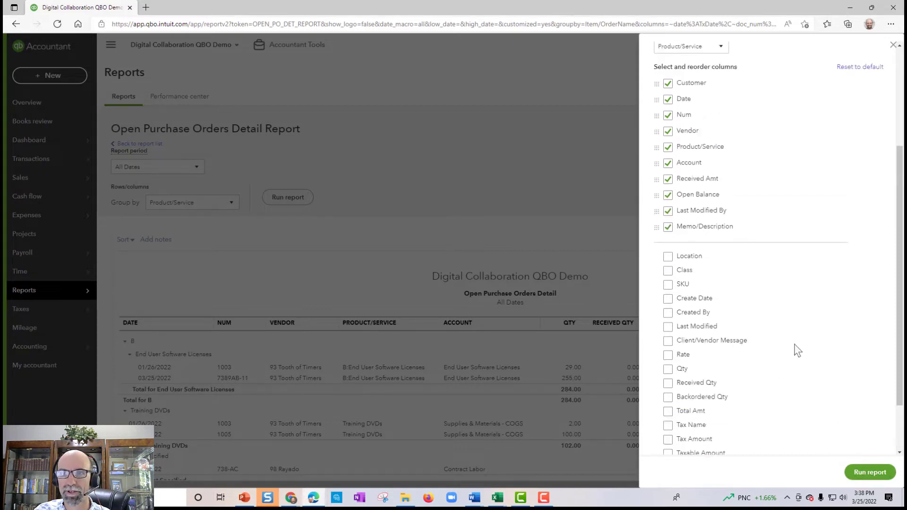
{"action": "left_click", "coordinate": [721, 201]}
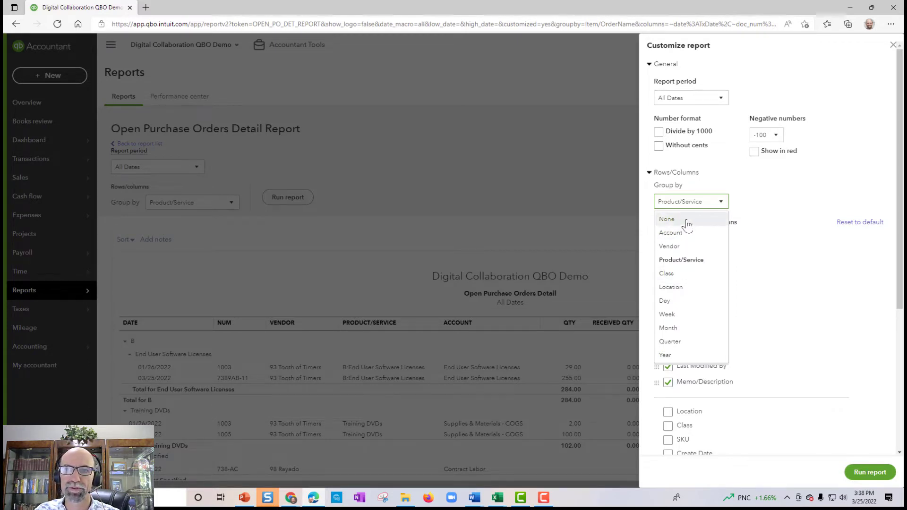
{"action": "left_click", "coordinate": [686, 220]}
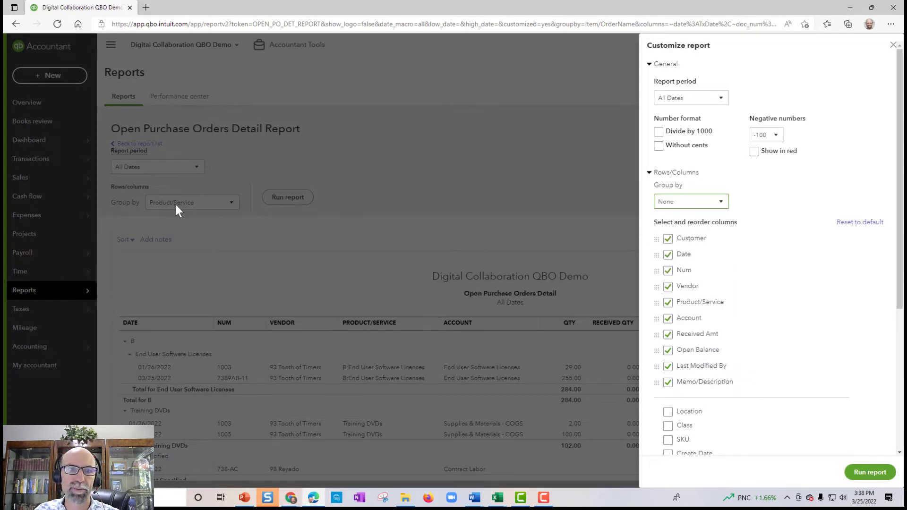
{"action": "left_click", "coordinate": [869, 472]}
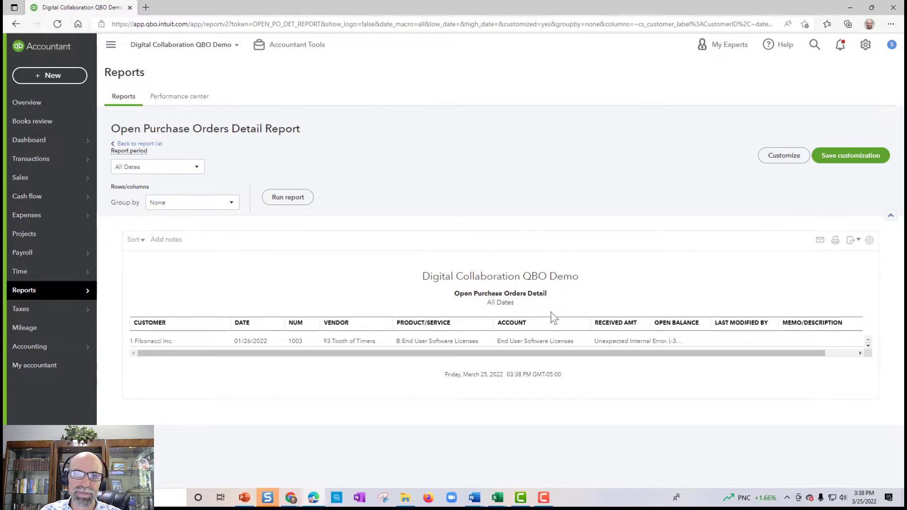
{"action": "mouse_move", "coordinate": [452, 354]}
{"action": "left_mouse_down"}
{"action": "mouse_move", "coordinate": [593, 356]}
{"action": "mouse_move", "coordinate": [464, 353]}
{"action": "left_mouse_up"}
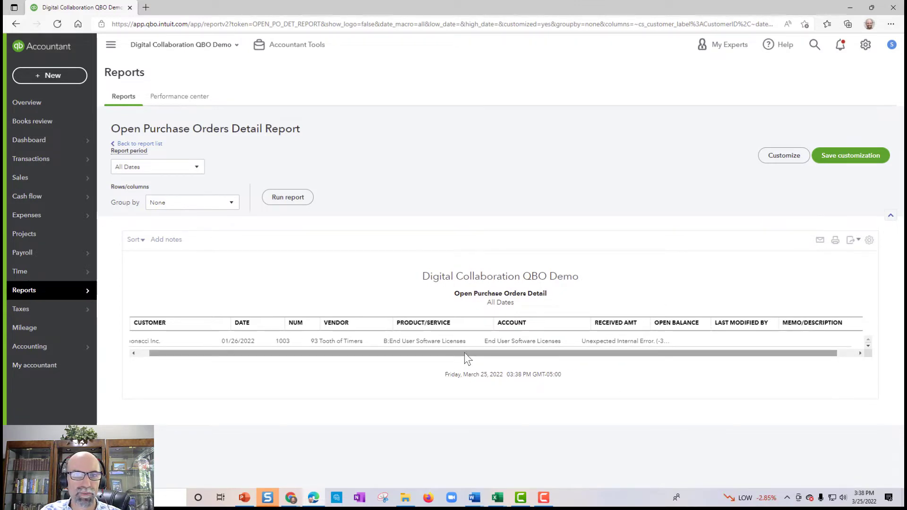
{"action": "left_click", "coordinate": [785, 158]}
{"action": "left_click", "coordinate": [707, 202]}
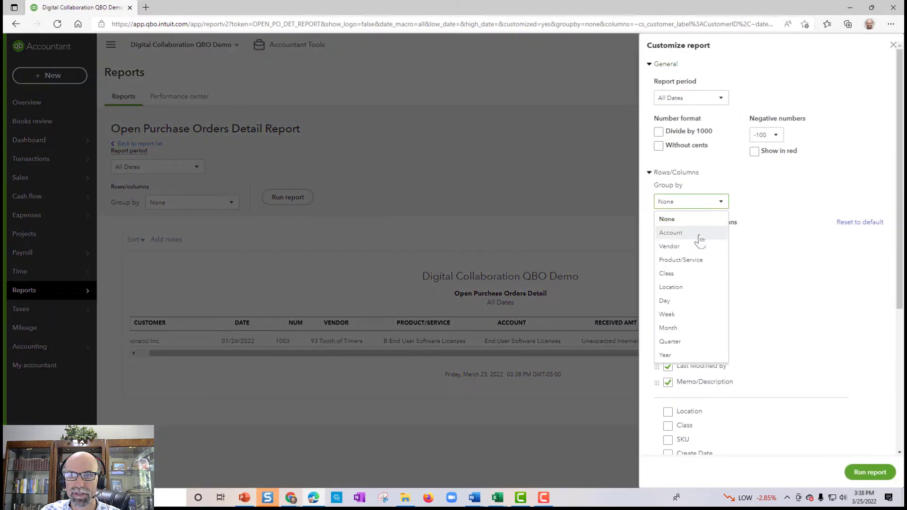
{"action": "left_click", "coordinate": [696, 261]}
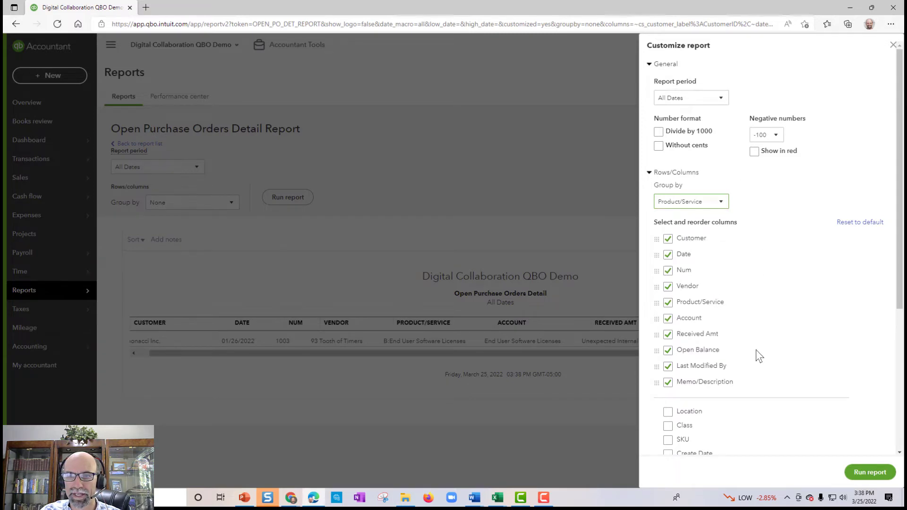
{"action": "scroll", "coordinate": [779, 387], "scroll_direction": "down", "scroll_amount": 3}
{"action": "left_click", "coordinate": [868, 472]}
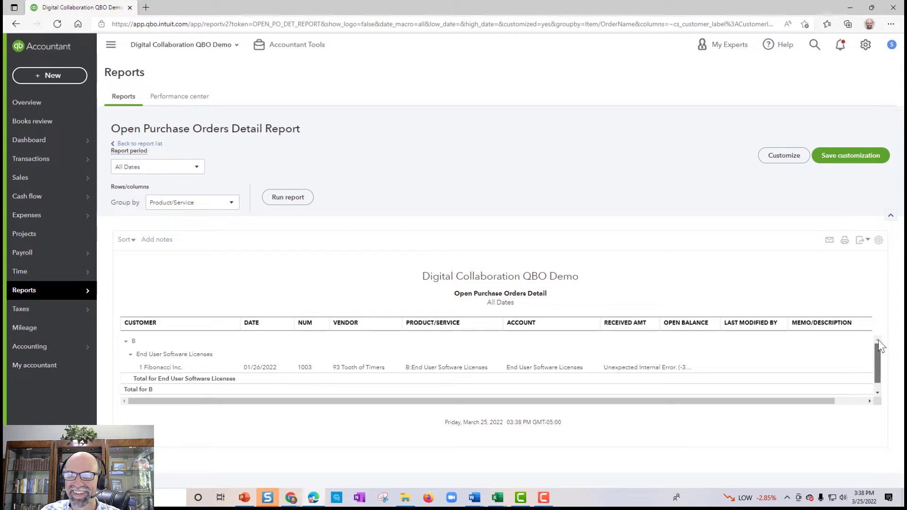
{"action": "left_click_drag", "start_coordinate": [879, 341], "coordinate": [877, 380]}
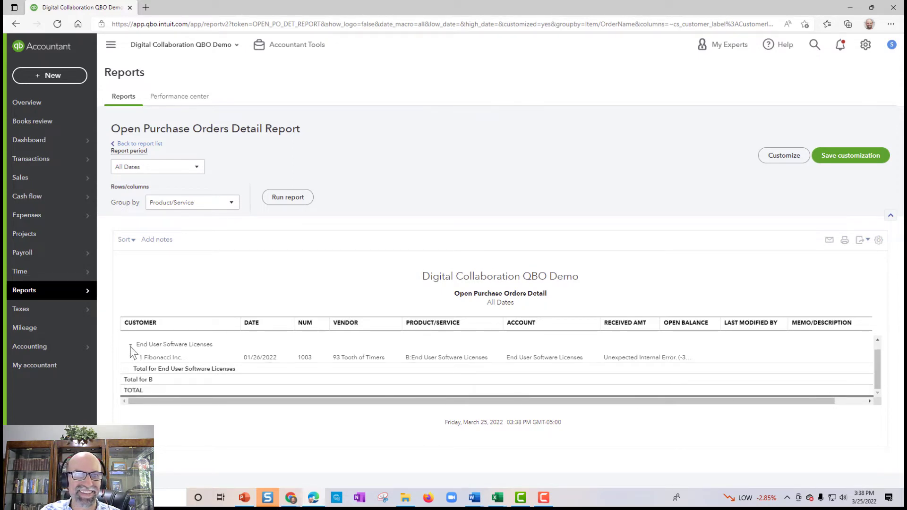
Step: Rerun the report ungrouped for All Dates and widen the RECEIVED AMT column
{"action": "left_click", "coordinate": [186, 203]}
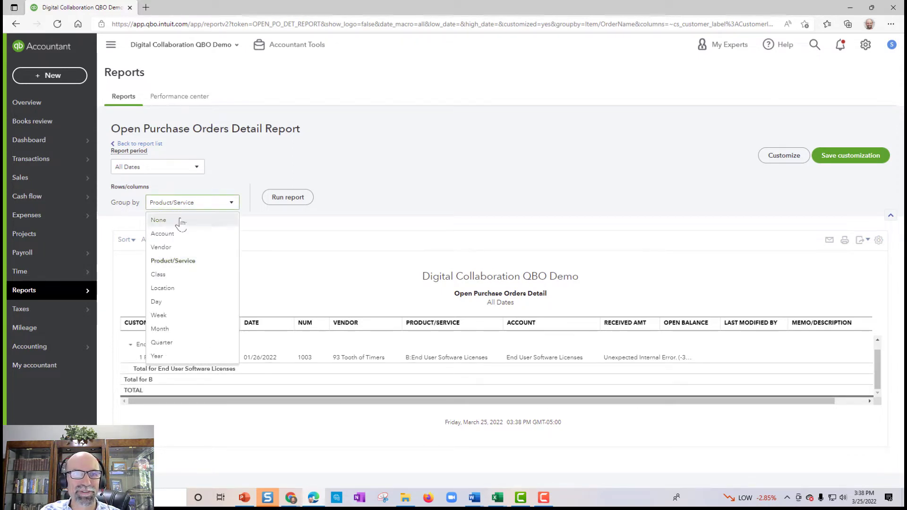
{"action": "left_click", "coordinate": [182, 221]}
{"action": "left_click", "coordinate": [280, 197]}
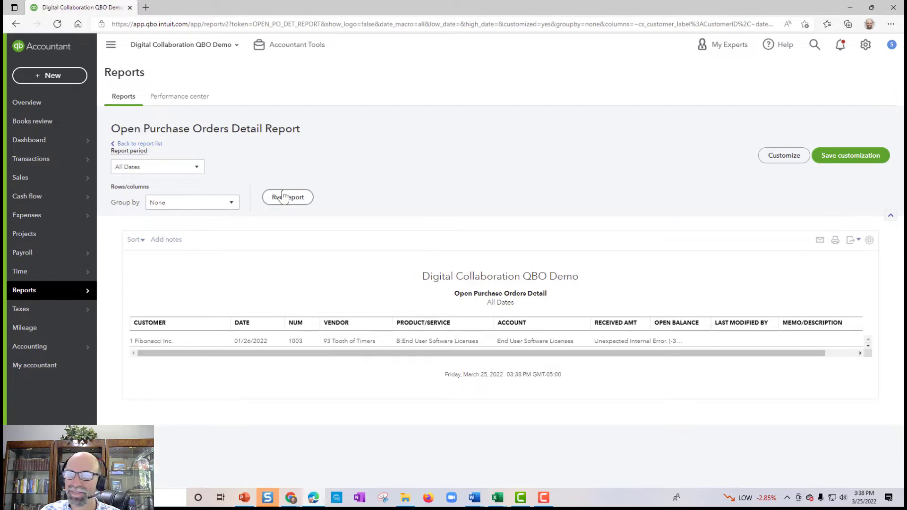
{"action": "left_click", "coordinate": [191, 169]}
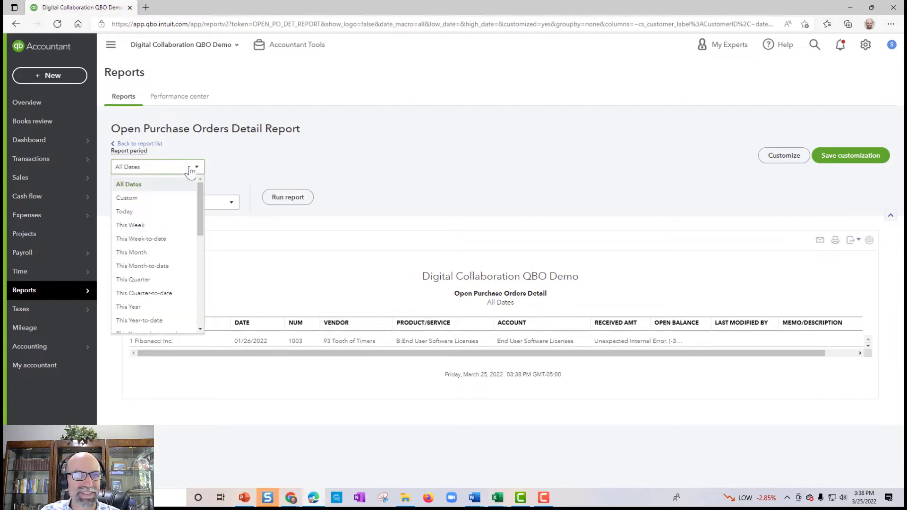
{"action": "left_click", "coordinate": [146, 184]}
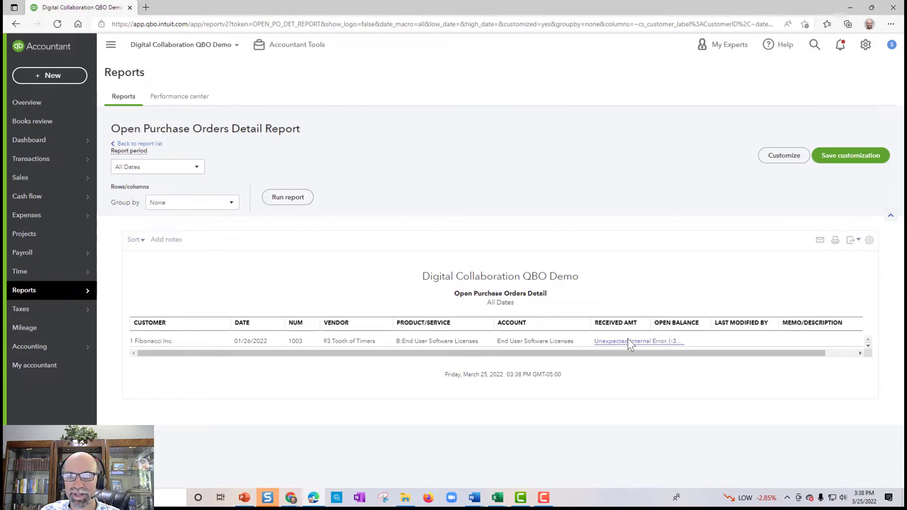
{"action": "left_click_drag", "start_coordinate": [649, 323], "coordinate": [713, 333]}
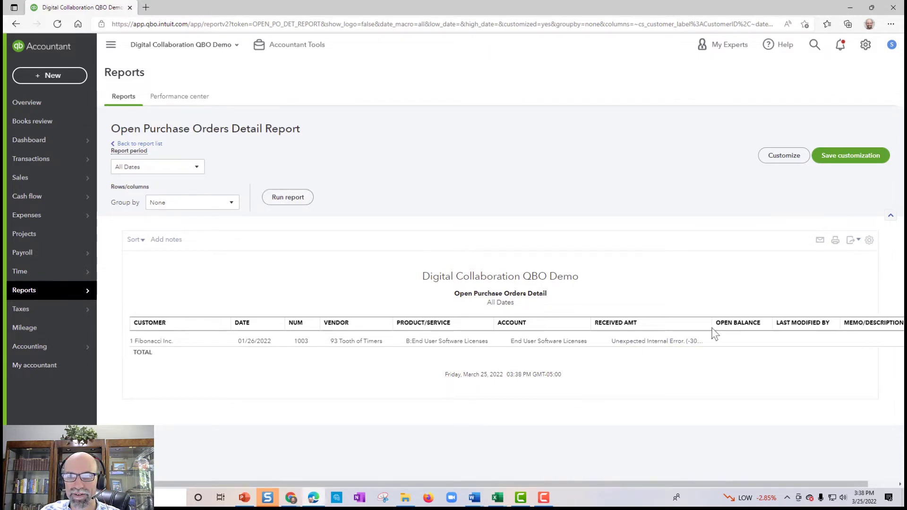
Step: Return to the standard reports list and search for reports named 'open'
{"action": "left_click", "coordinate": [37, 291]}
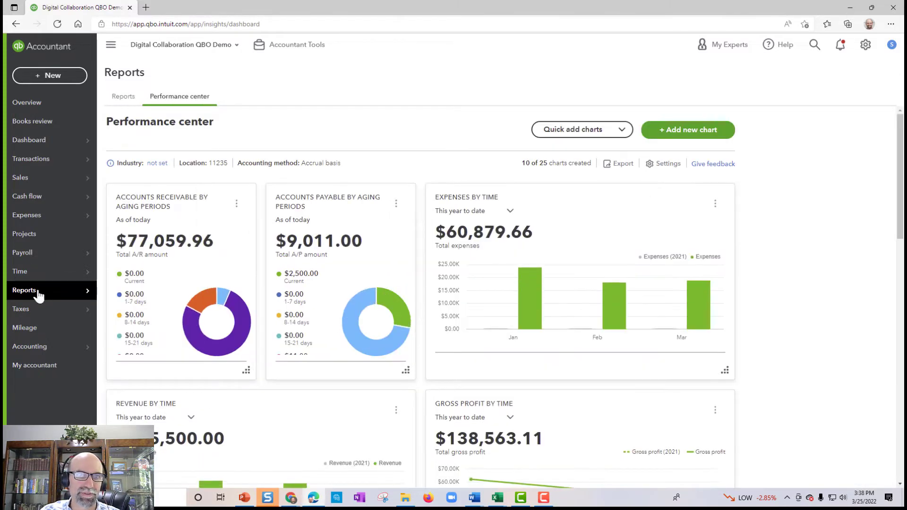
{"action": "left_click", "coordinate": [119, 98]}
{"action": "left_click", "coordinate": [550, 156]}
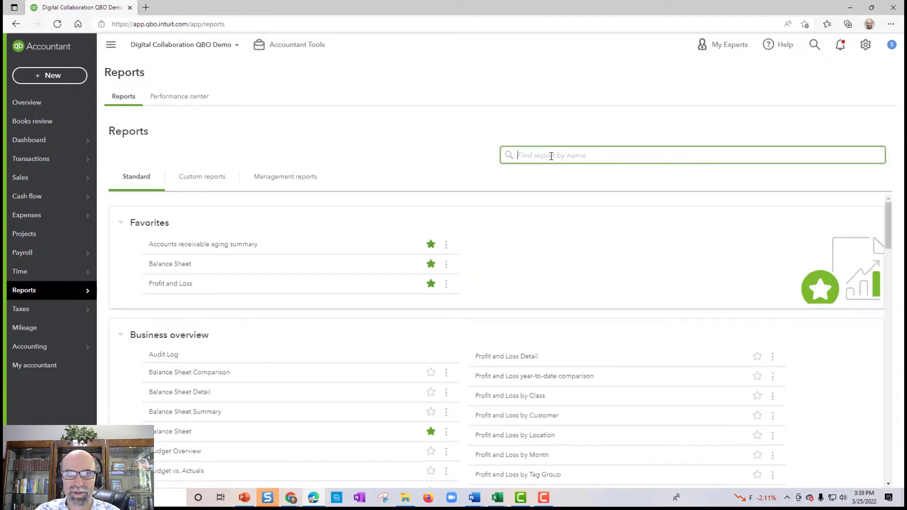
{"action": "type", "text": "open"}
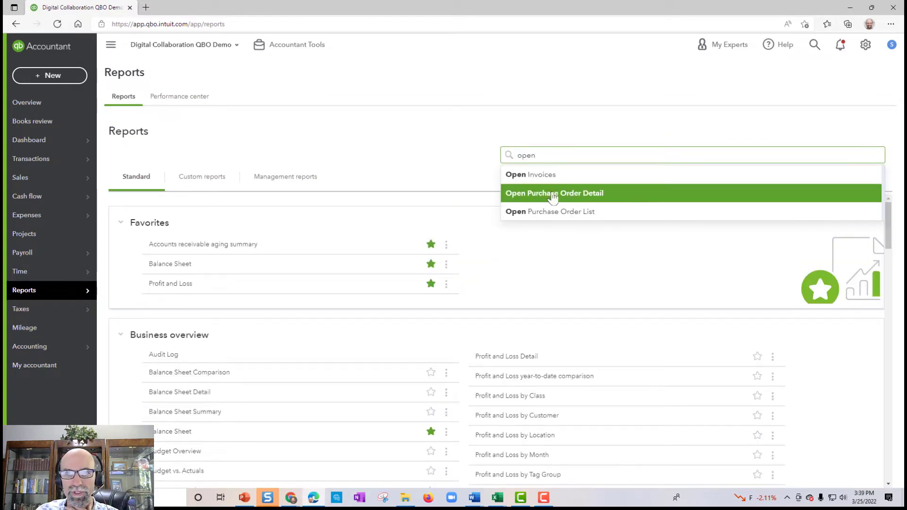
Step: Open the Open Purchase Order Detail report and run it for All Dates
{"action": "left_click", "coordinate": [577, 197]}
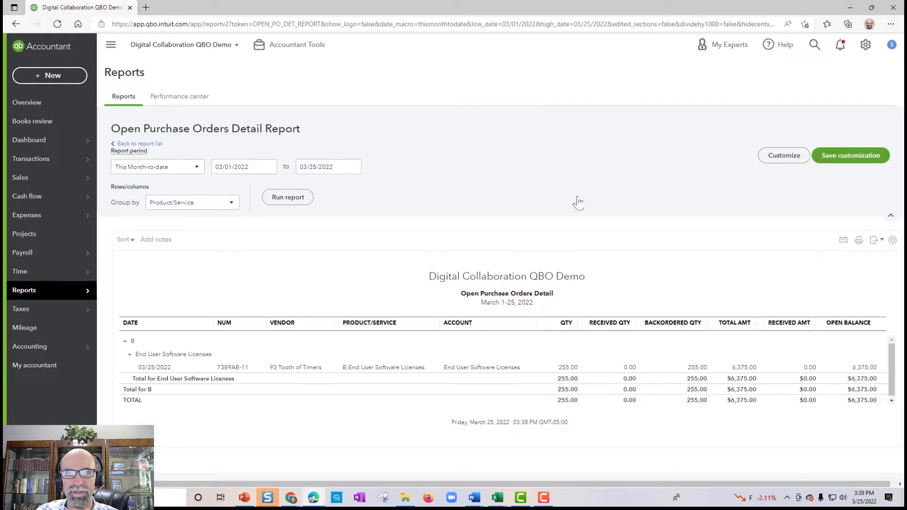
{"action": "left_click", "coordinate": [196, 167]}
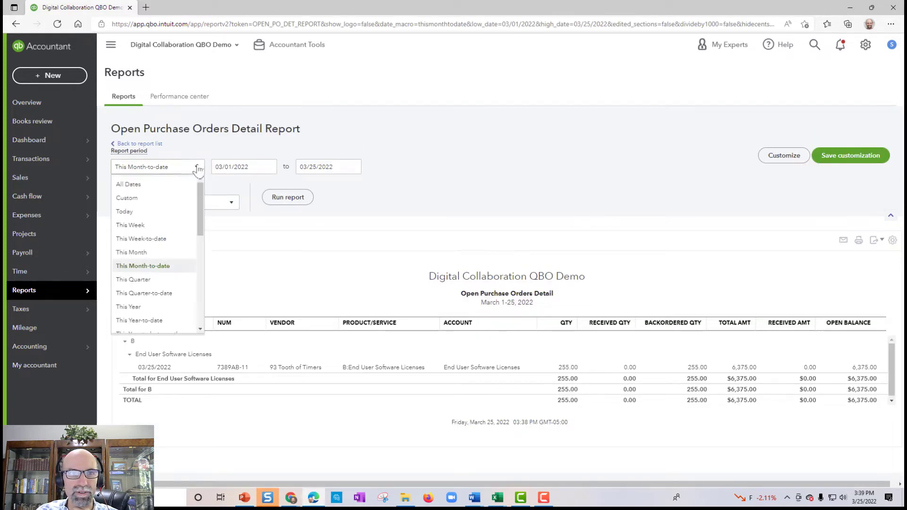
{"action": "left_click", "coordinate": [175, 185]}
{"action": "left_click", "coordinate": [287, 197]}
{"action": "scroll", "coordinate": [285, 201], "scroll_direction": "down", "scroll_amount": 1}
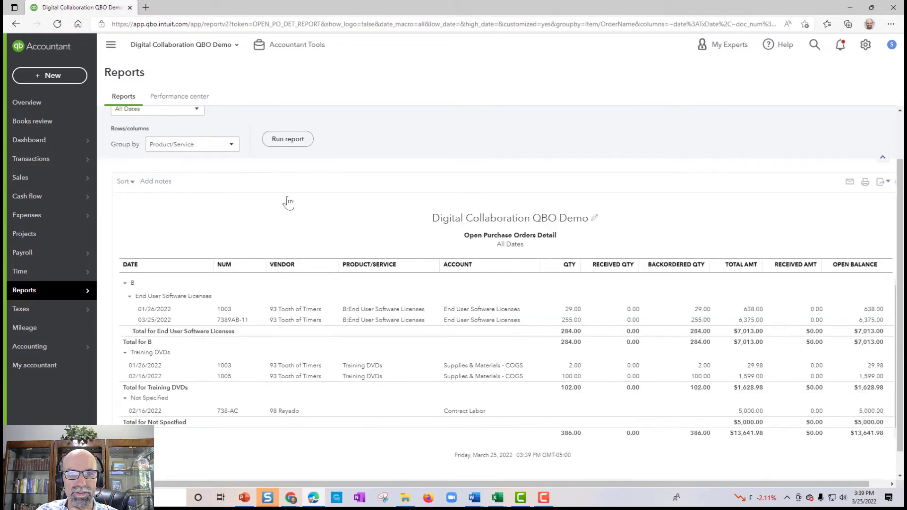
{"action": "left_click_drag", "start_coordinate": [393, 483], "coordinate": [520, 483]}
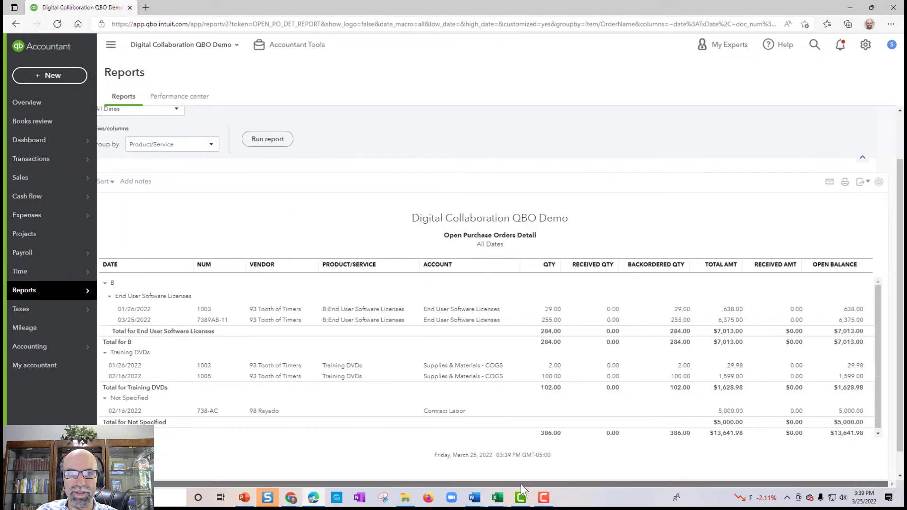
{"action": "scroll", "coordinate": [704, 314], "scroll_direction": "up", "scroll_amount": 1}
Step: Add the Customer column right after Date and rerun the report
{"action": "left_click", "coordinate": [764, 159]}
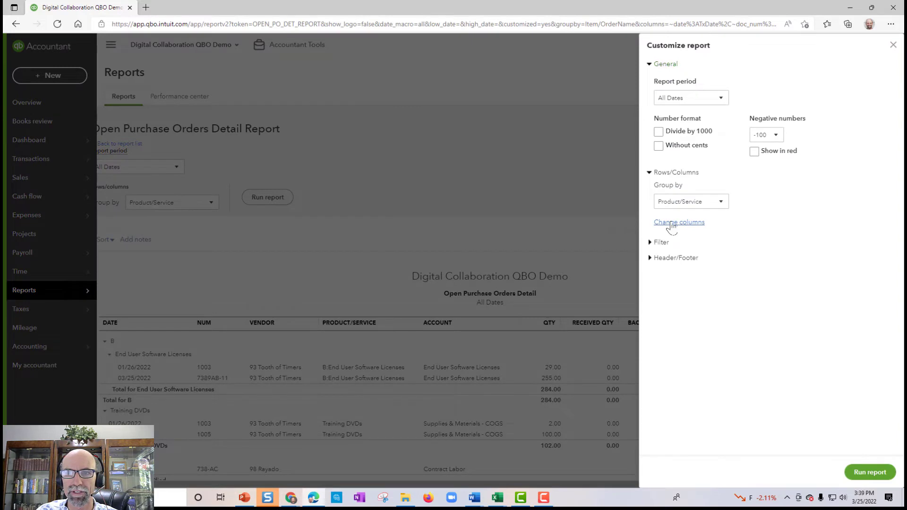
{"action": "left_click", "coordinate": [672, 227]}
{"action": "scroll", "coordinate": [712, 242], "scroll_direction": "down", "scroll_amount": 5}
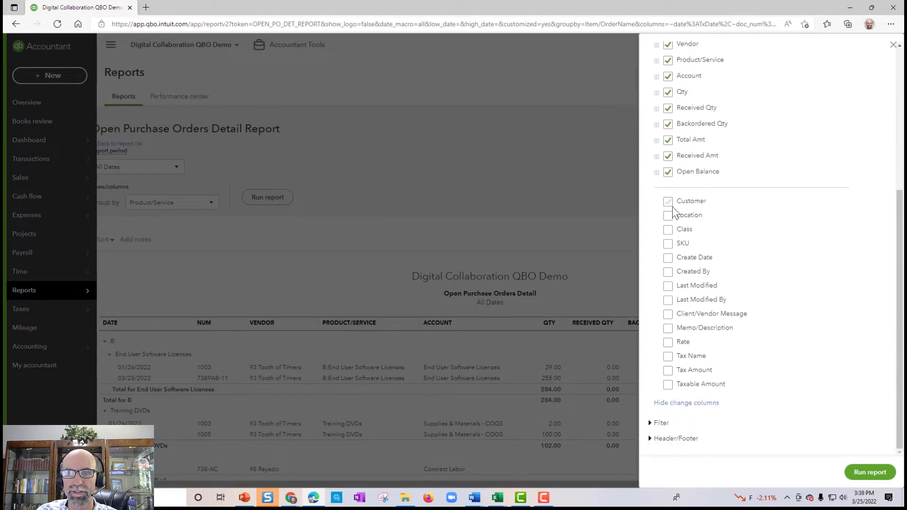
{"action": "left_click", "coordinate": [672, 206]}
{"action": "scroll", "coordinate": [722, 237], "scroll_direction": "up", "scroll_amount": 5}
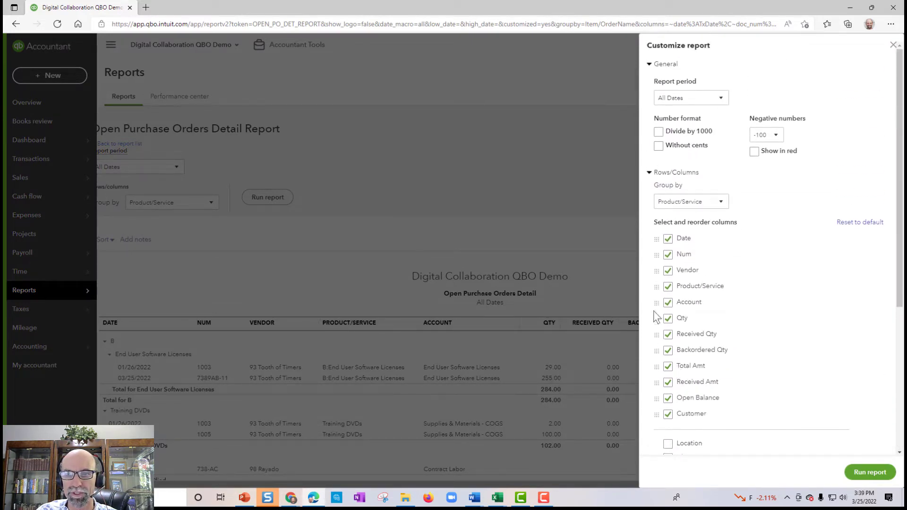
{"action": "left_click_drag", "start_coordinate": [654, 312], "coordinate": [659, 249]}
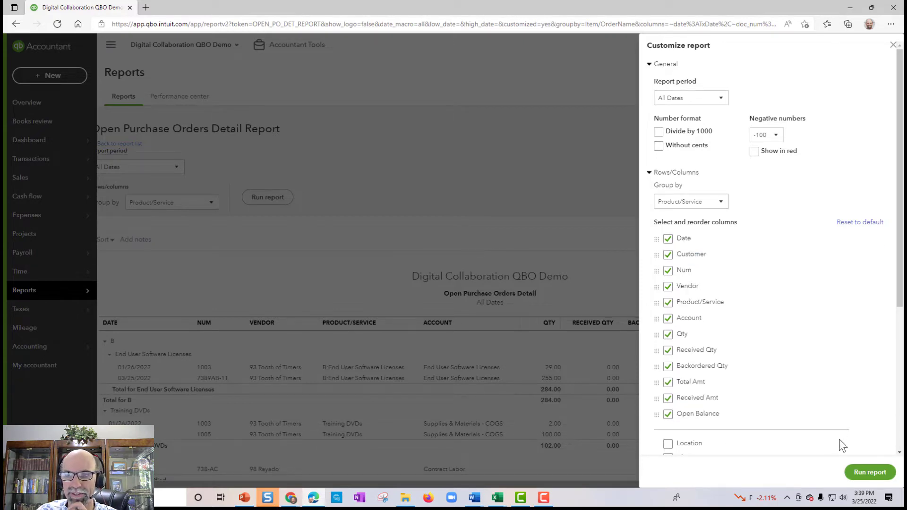
{"action": "left_click", "coordinate": [869, 472]}
{"action": "scroll", "coordinate": [859, 473], "scroll_direction": "down", "scroll_amount": 3}
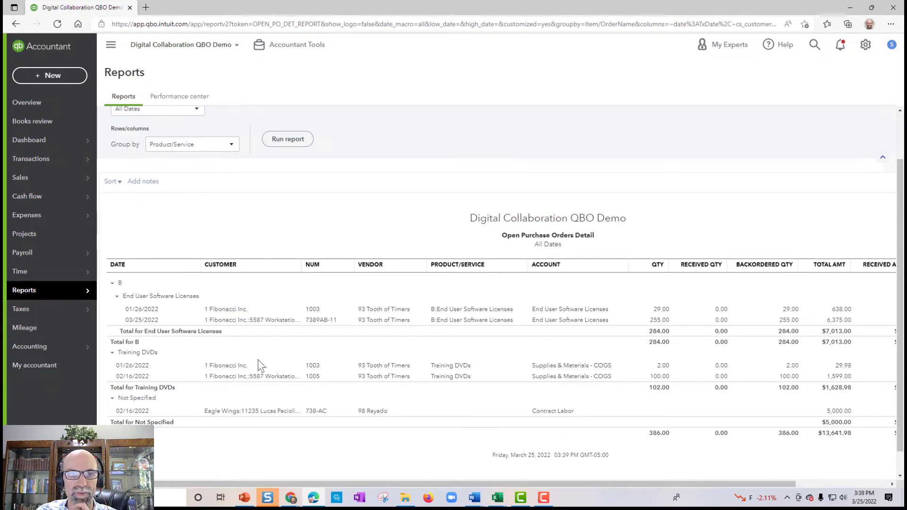
Step: Set Group by to None and rerun, listing all five purchase order lines in one table
{"action": "scroll", "coordinate": [258, 361], "scroll_direction": "up", "scroll_amount": 2}
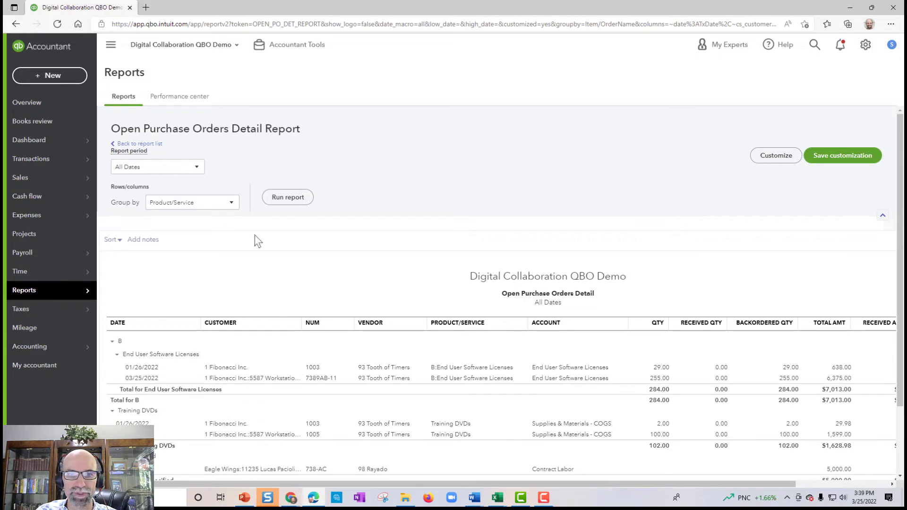
{"action": "left_click", "coordinate": [191, 202]}
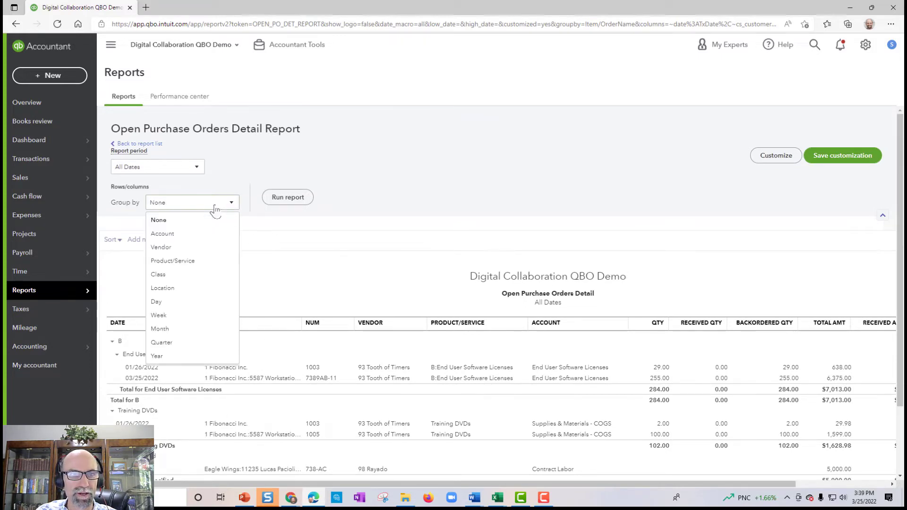
{"action": "left_click", "coordinate": [194, 220]}
{"action": "left_click", "coordinate": [272, 201]}
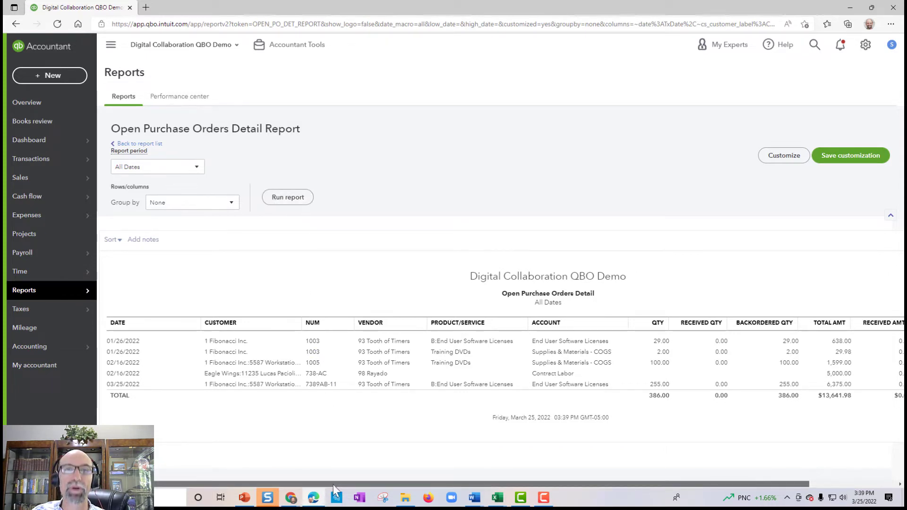
{"action": "left_click_drag", "start_coordinate": [332, 484], "coordinate": [552, 483]}
{"action": "left_click_drag", "start_coordinate": [405, 483], "coordinate": [380, 483]}
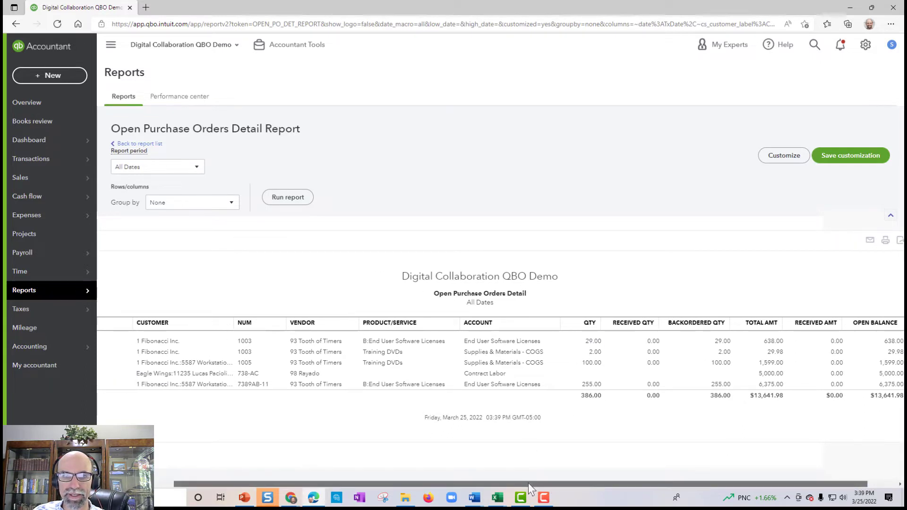
{"action": "left_click_drag", "start_coordinate": [528, 482], "coordinate": [421, 481]}
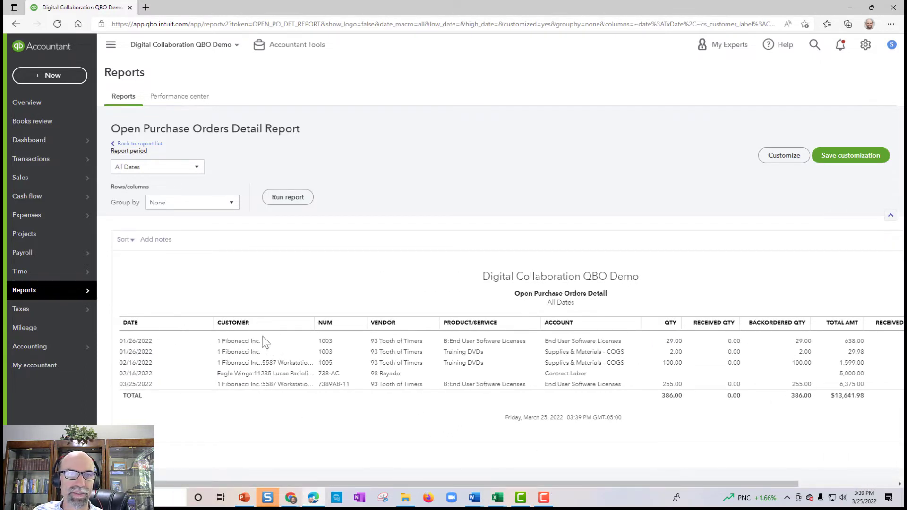
Step: Sort the report by Customer in ascending order and widen the CUSTOMER column to show full names
{"action": "left_click", "coordinate": [126, 241]}
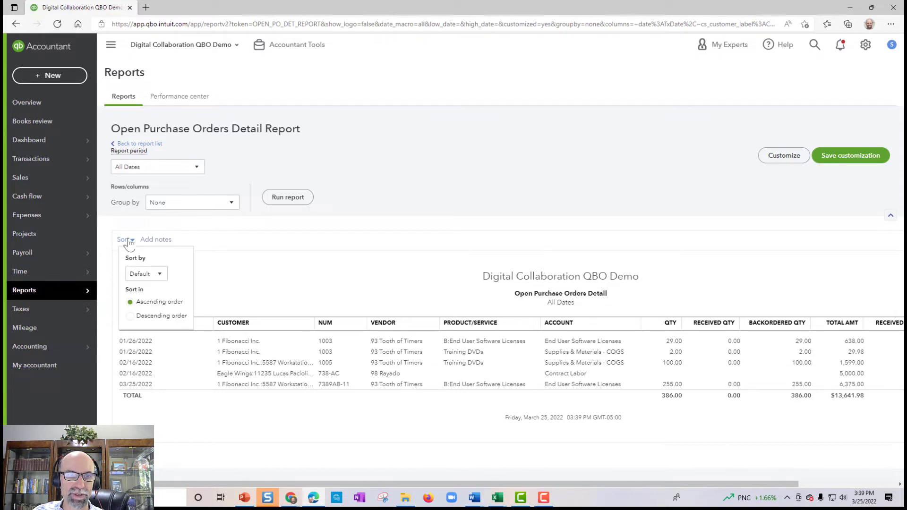
{"action": "left_click", "coordinate": [146, 274]}
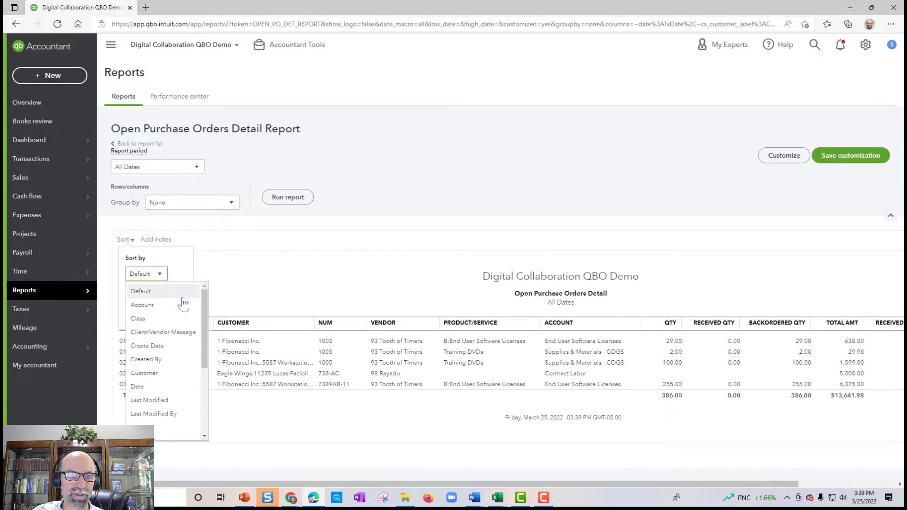
{"action": "left_click", "coordinate": [178, 374]}
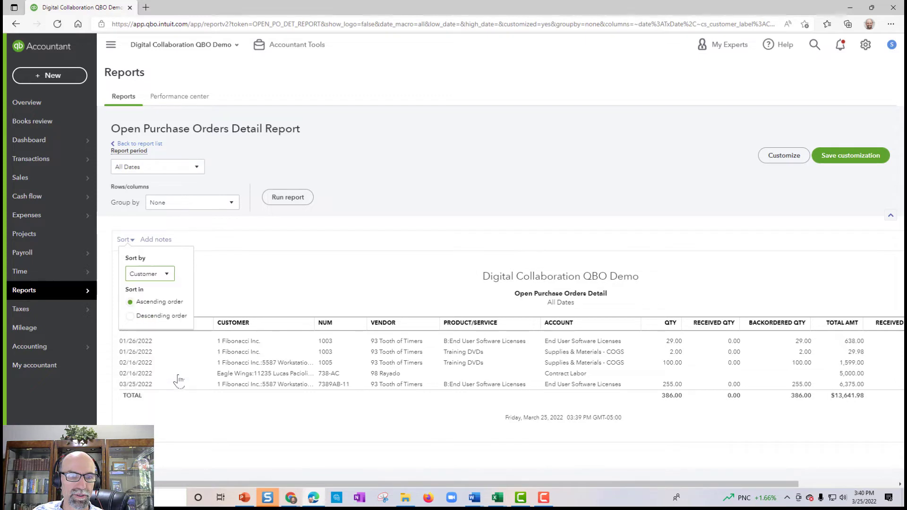
{"action": "left_click", "coordinate": [286, 199]}
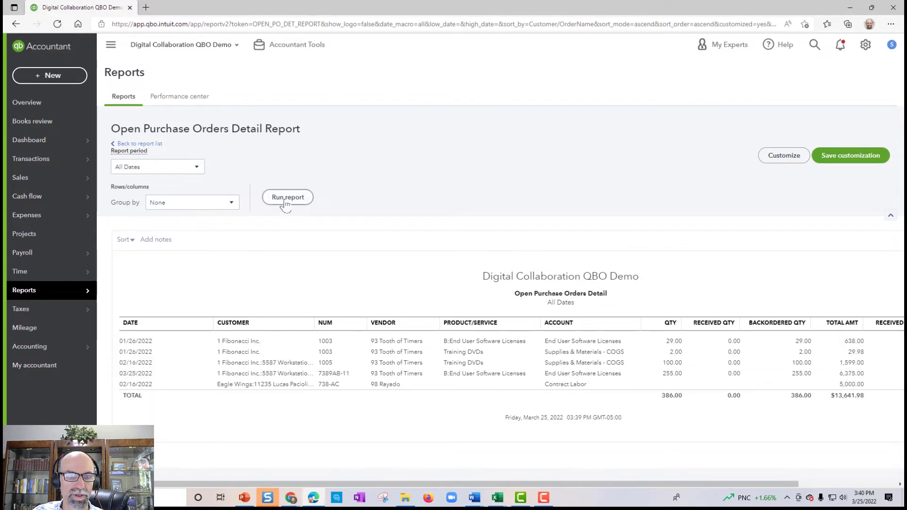
{"action": "left_click_drag", "start_coordinate": [314, 323], "coordinate": [409, 327]}
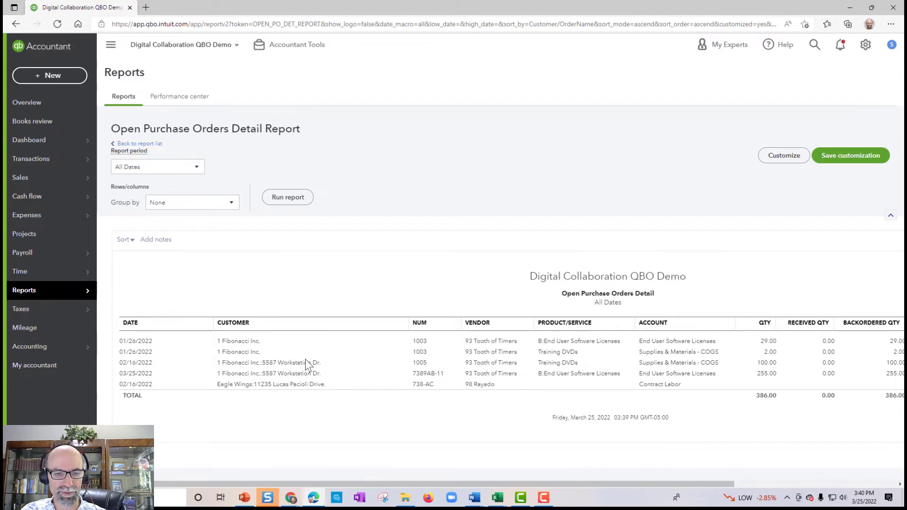
{"action": "key", "text": "ctrl+plus"}
{"action": "key", "text": "ctrl+plus"}
{"action": "key", "text": "ctrl+plus"}
{"action": "scroll", "coordinate": [390, 371], "scroll_direction": "down", "scroll_amount": 5}
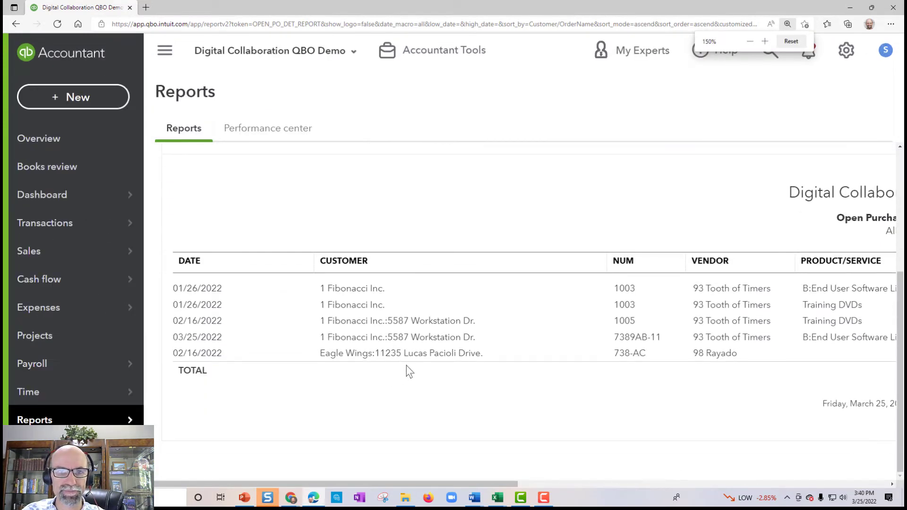
{"action": "key", "text": "ctrl+plus"}
{"action": "key", "text": "ctrl+plus"}
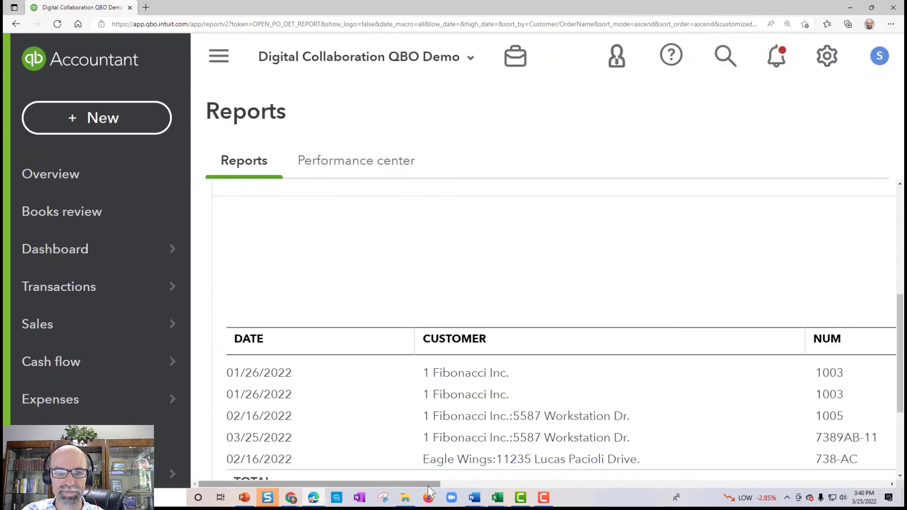
{"action": "left_click_drag", "start_coordinate": [428, 484], "coordinate": [458, 483]}
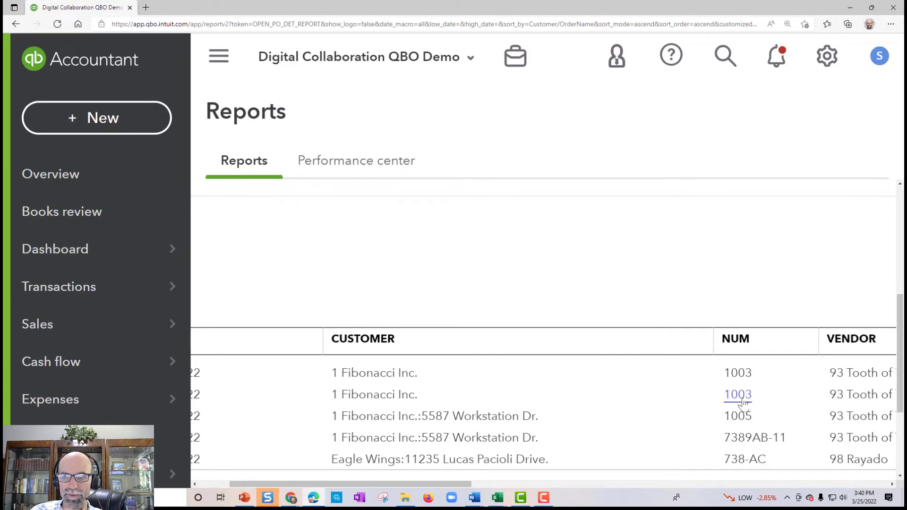
Step: Open purchase order 1003 from the report and zoom out to view its item lines
{"action": "left_click", "coordinate": [741, 399]}
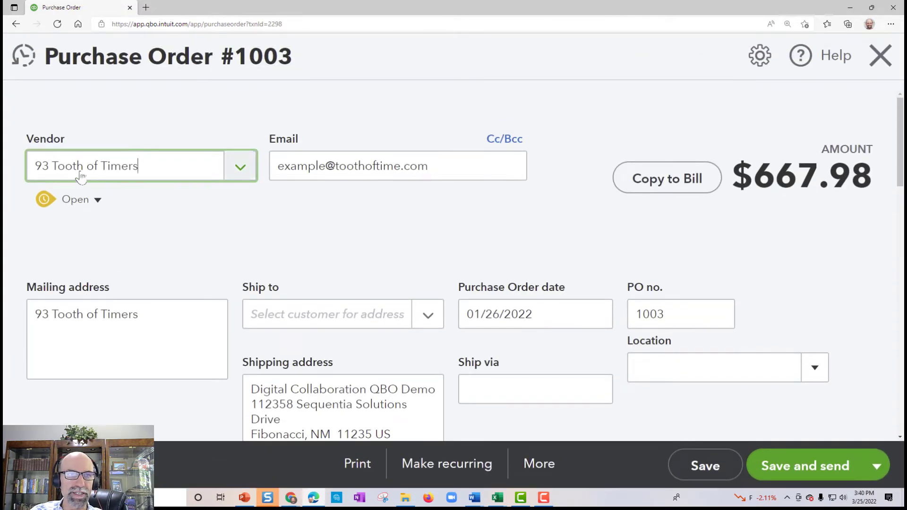
{"action": "left_click", "coordinate": [232, 172]}
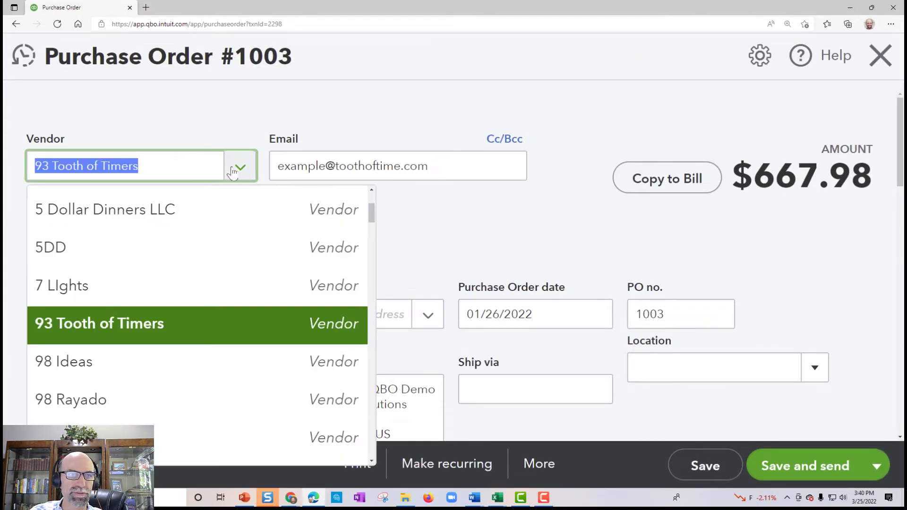
{"action": "left_click", "coordinate": [232, 171]}
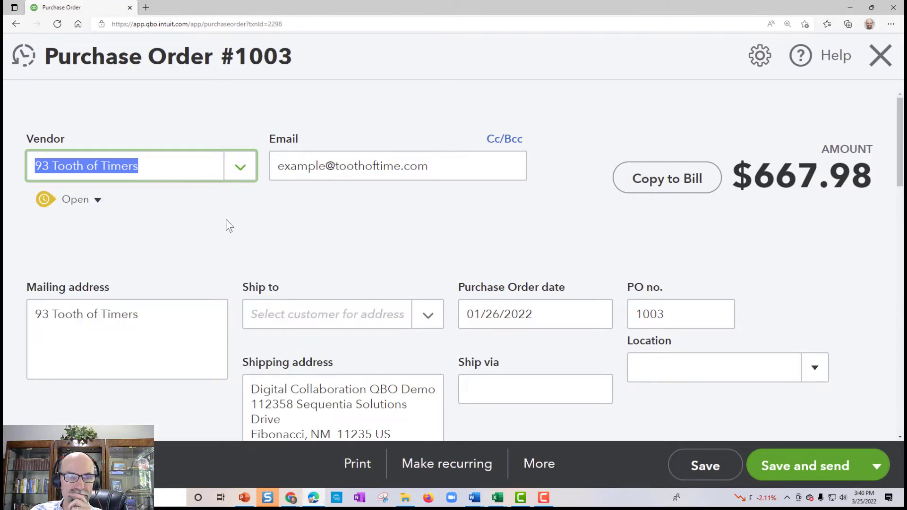
{"action": "scroll", "coordinate": [225, 220], "scroll_direction": "down", "scroll_amount": 5}
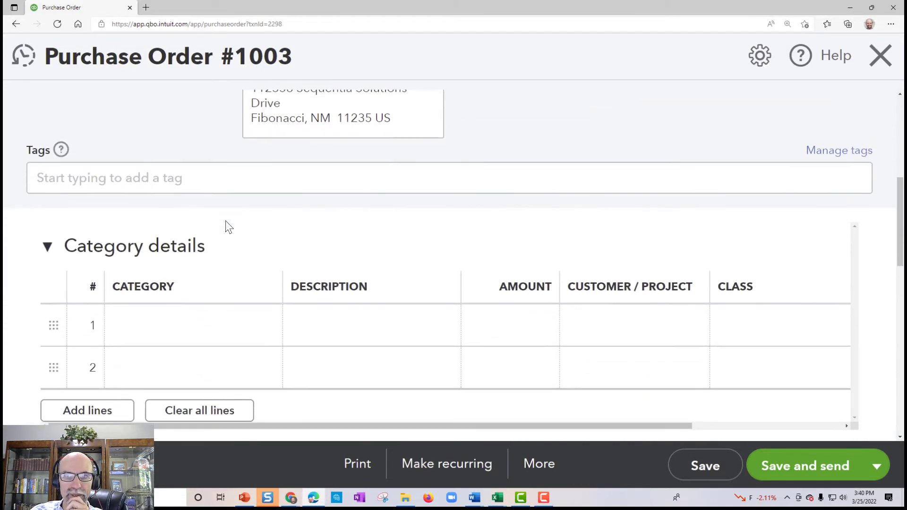
{"action": "scroll", "coordinate": [226, 221], "scroll_direction": "down", "scroll_amount": 4}
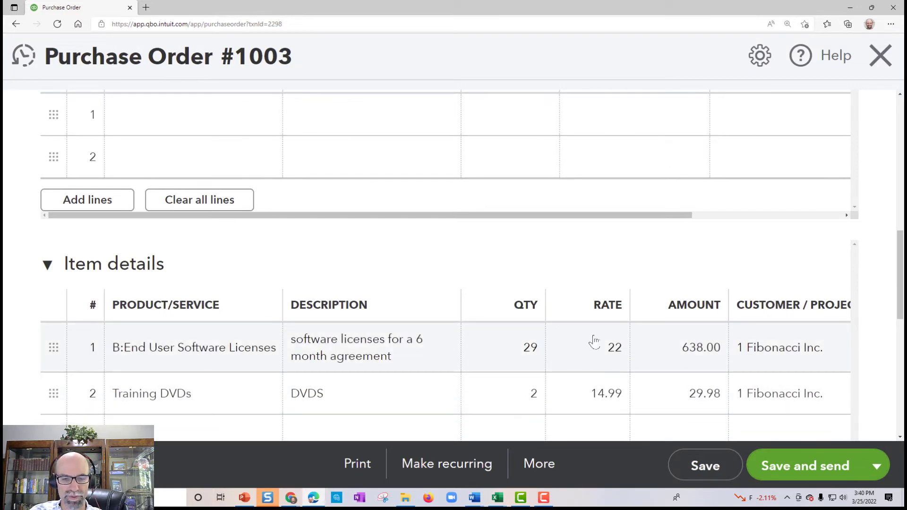
{"action": "key", "text": "ctrl+minus"}
{"action": "key", "text": "ctrl+minus"}
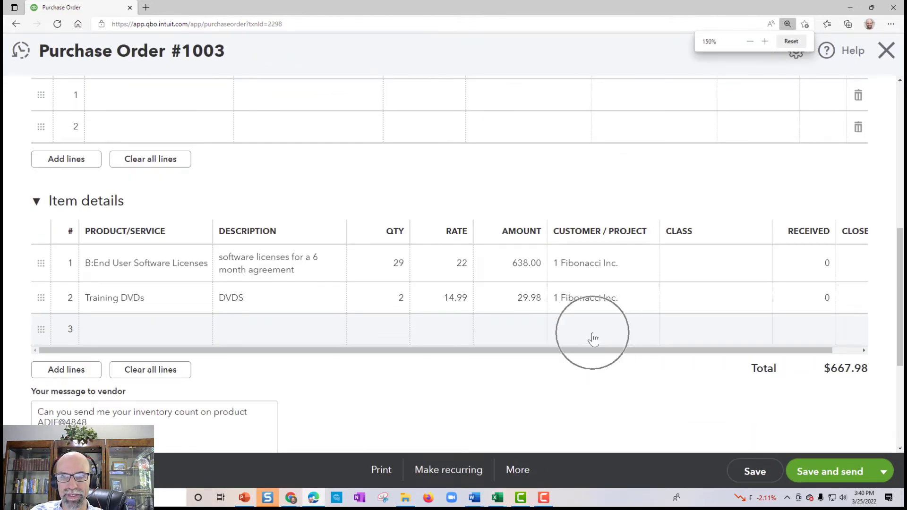
{"action": "left_click", "coordinate": [621, 264]}
{"action": "left_click", "coordinate": [646, 267]}
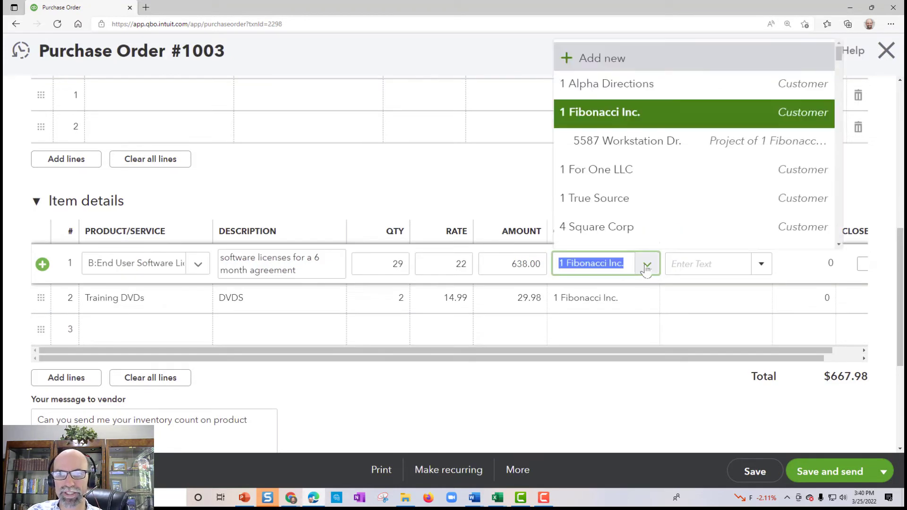
{"action": "left_click", "coordinate": [640, 142]}
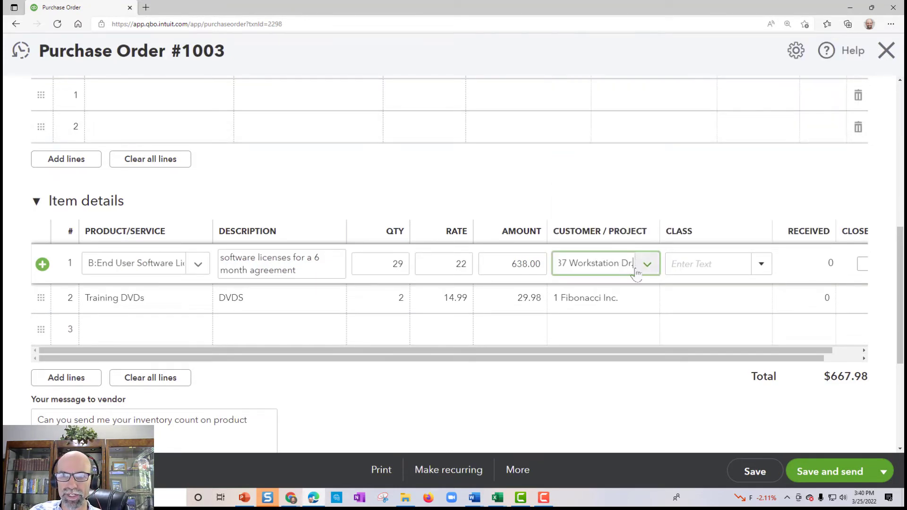
{"action": "left_click", "coordinate": [635, 297]}
{"action": "left_click", "coordinate": [650, 300]}
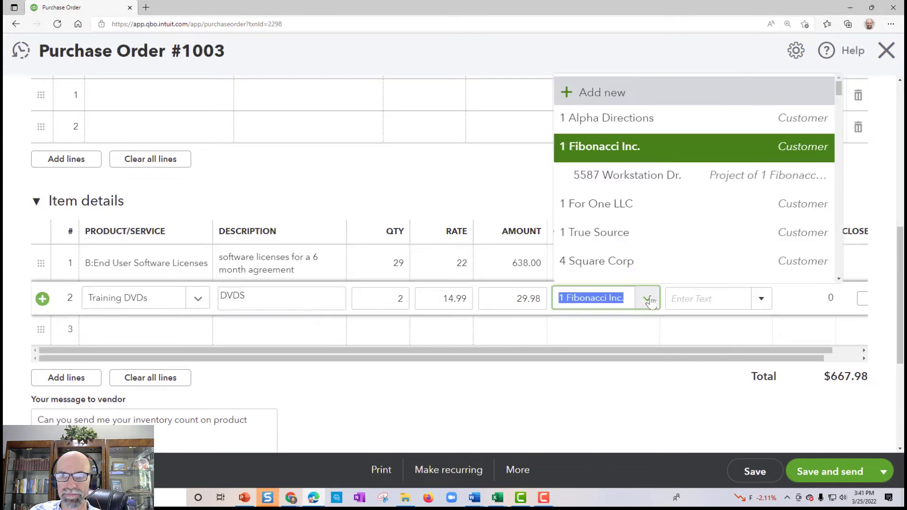
{"action": "left_click", "coordinate": [649, 185]}
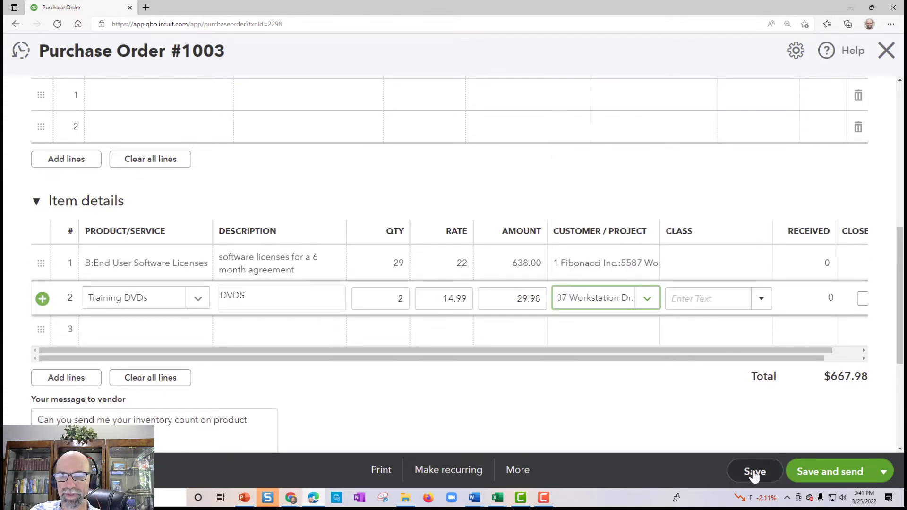
{"action": "left_click", "coordinate": [754, 473]}
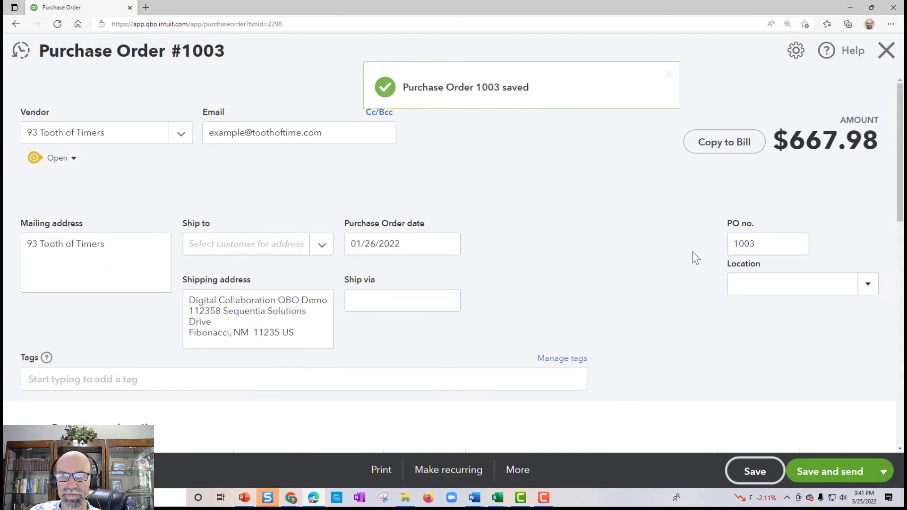
{"action": "left_click", "coordinate": [885, 51]}
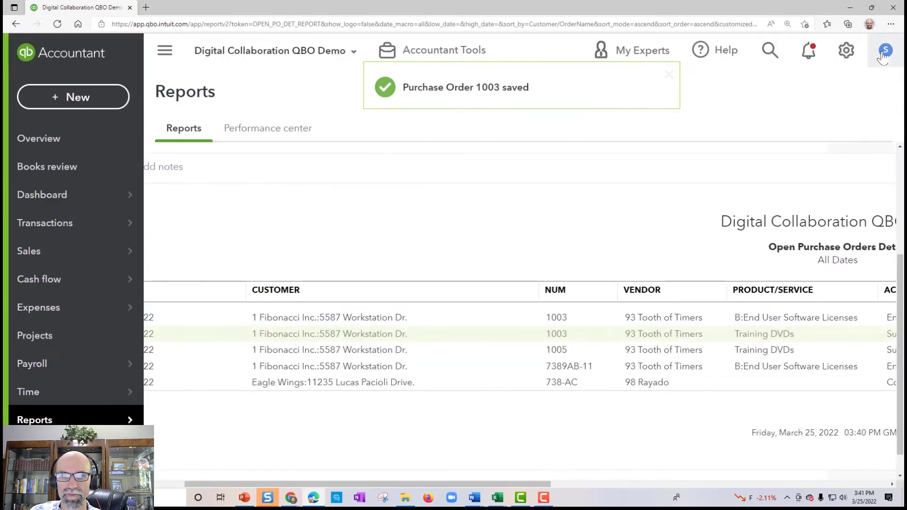
{"action": "left_click_drag", "start_coordinate": [472, 484], "coordinate": [421, 483]}
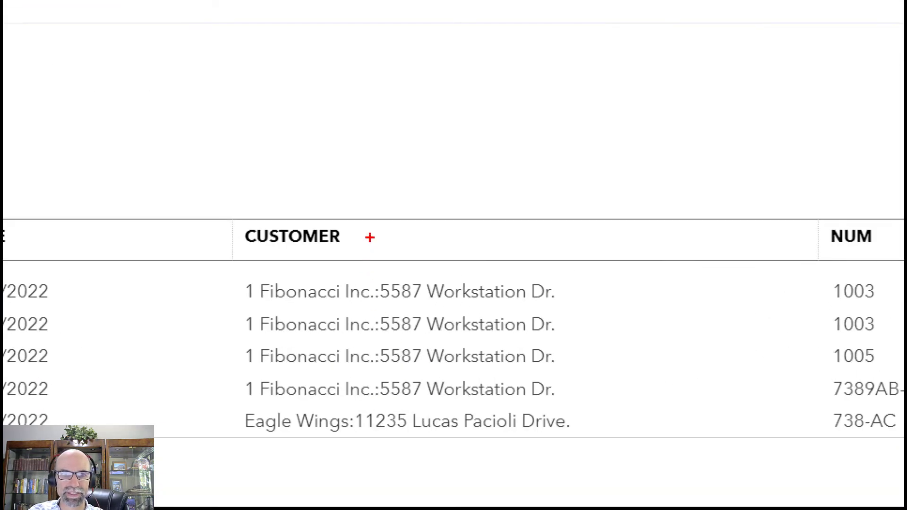
{"action": "mouse_move", "coordinate": [377, 233]}
{"action": "left_mouse_down"}
{"action": "mouse_move", "coordinate": [381, 282]}
{"action": "mouse_move", "coordinate": [398, 259]}
{"action": "left_mouse_up"}
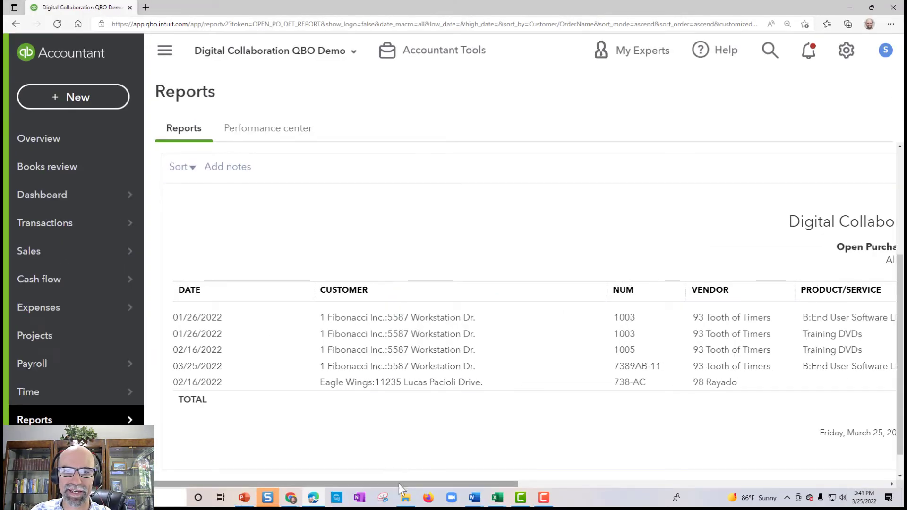
Step: Export the Open Purchase Orders Detail report to Excel and open the downloaded file
{"action": "left_click_drag", "start_coordinate": [399, 484], "coordinate": [815, 488]}
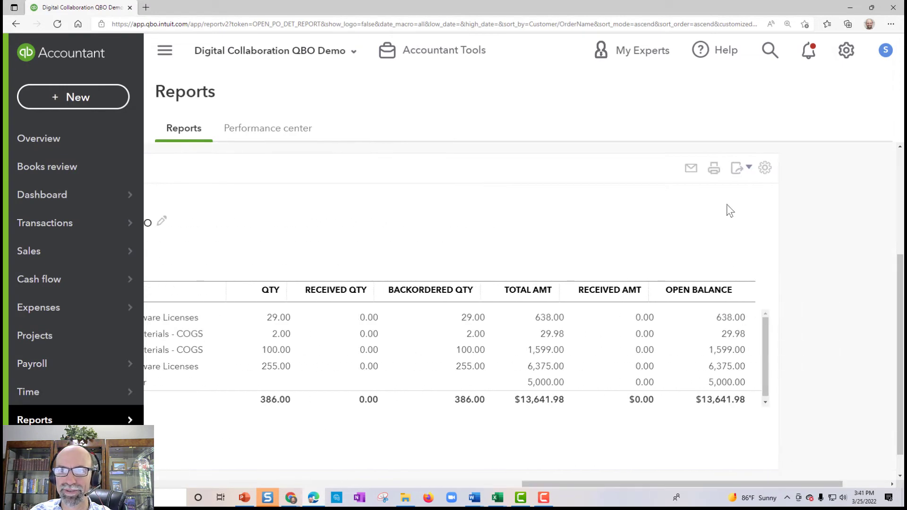
{"action": "left_click", "coordinate": [741, 175]}
{"action": "left_click", "coordinate": [694, 194]}
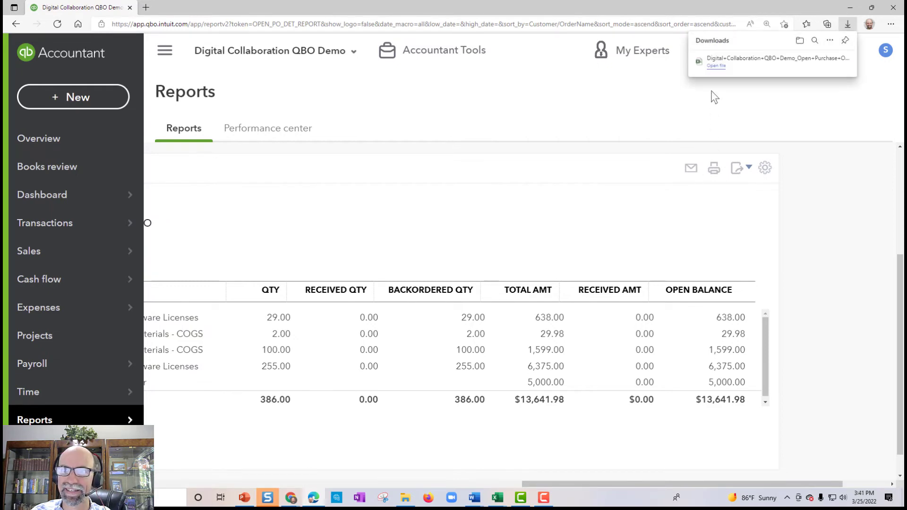
{"action": "left_click", "coordinate": [715, 66]}
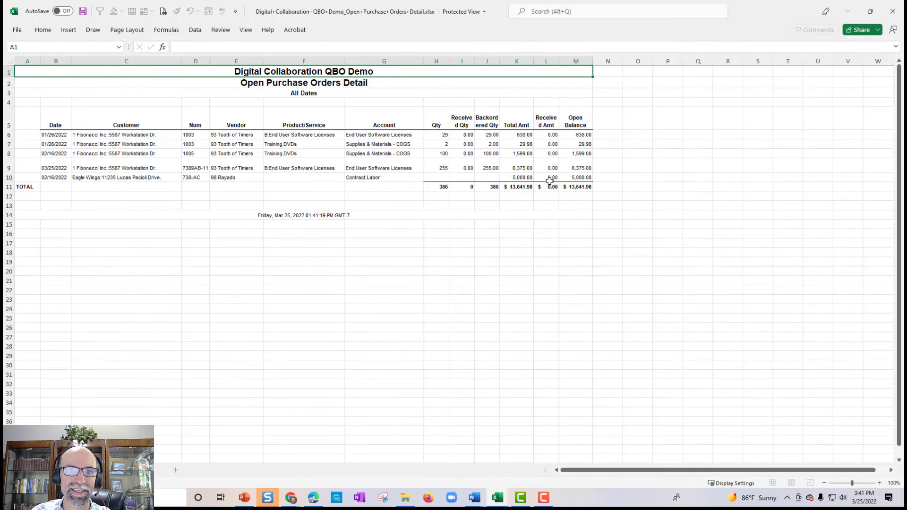
Step: Enable editing and turn the report data B5:M10 into a table with headers
{"action": "left_click", "coordinate": [398, 44]}
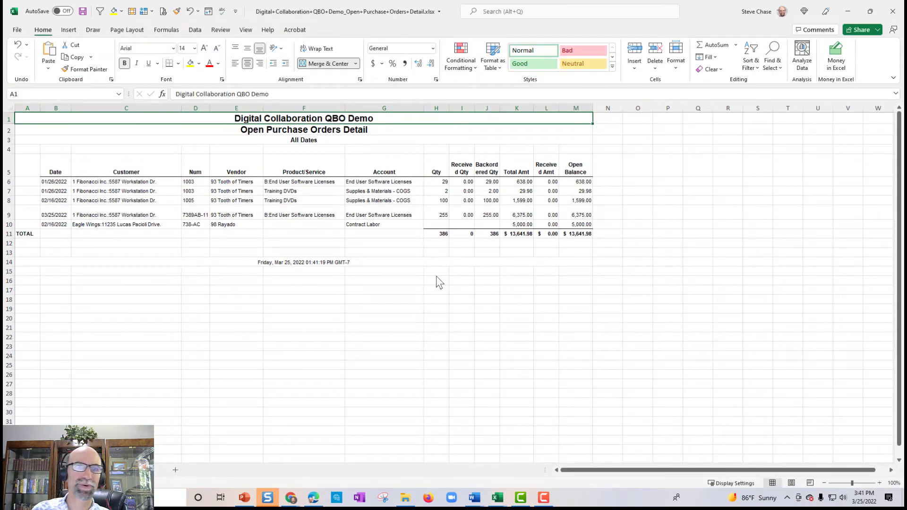
{"action": "left_click_drag", "start_coordinate": [120, 181], "coordinate": [112, 228]}
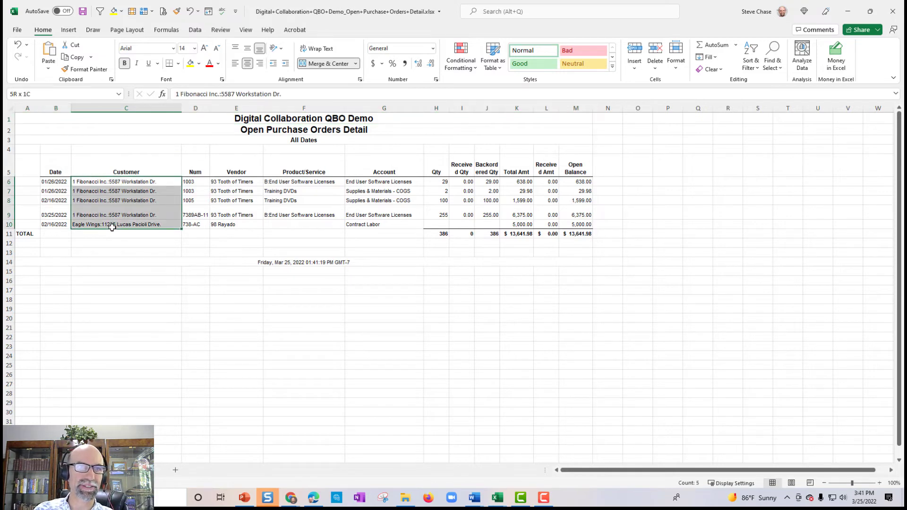
{"action": "left_click", "coordinate": [283, 214]}
{"action": "left_click_drag", "start_coordinate": [54, 171], "coordinate": [583, 225]}
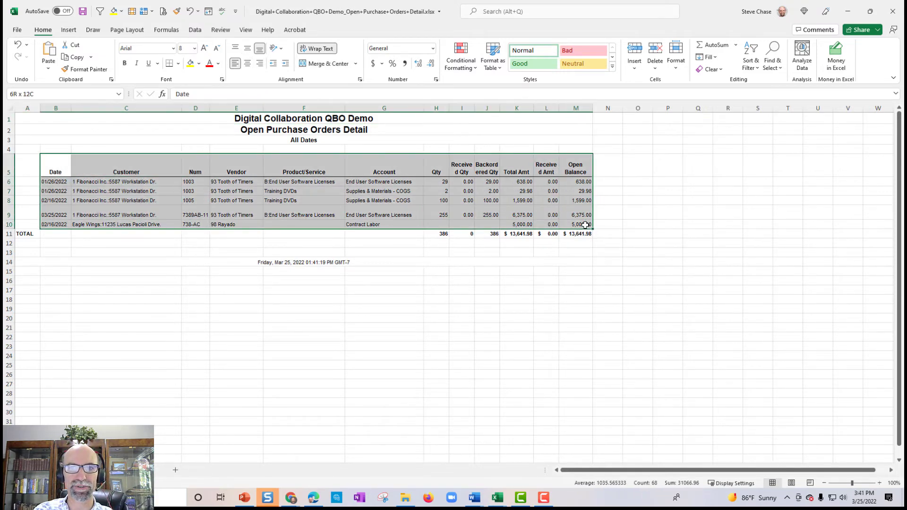
{"action": "key", "text": "ctrl+t"}
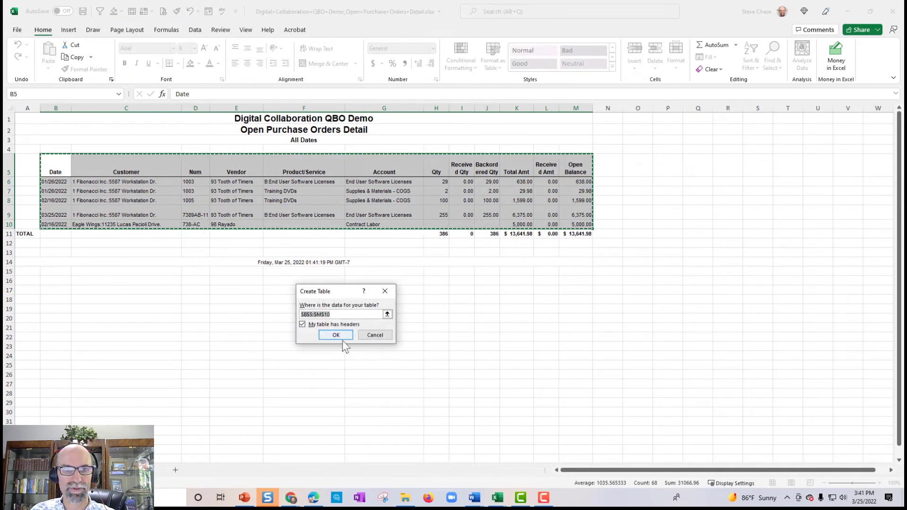
{"action": "left_click", "coordinate": [338, 338]}
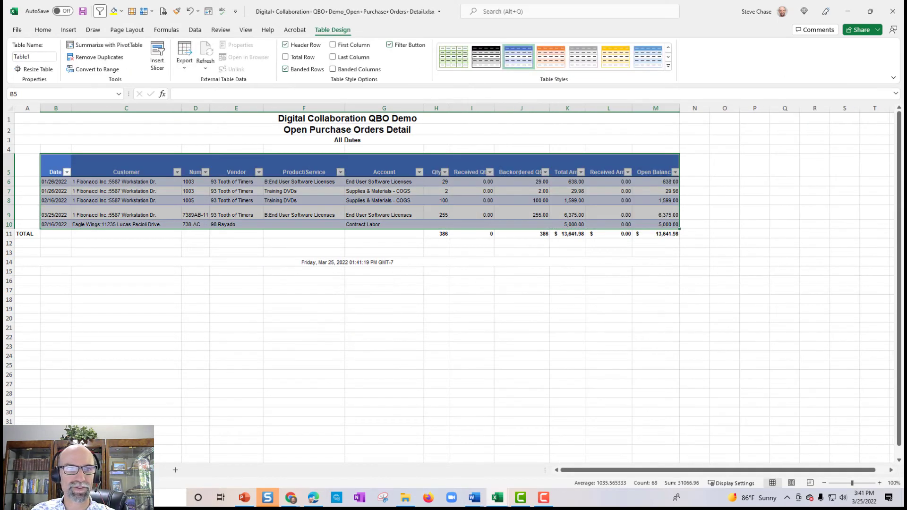
Step: Clear the TOTAL row and timestamp below the table, then select Customer values C6:C10
{"action": "left_click_drag", "start_coordinate": [24, 234], "coordinate": [636, 290]}
{"action": "key", "text": "Delete"}
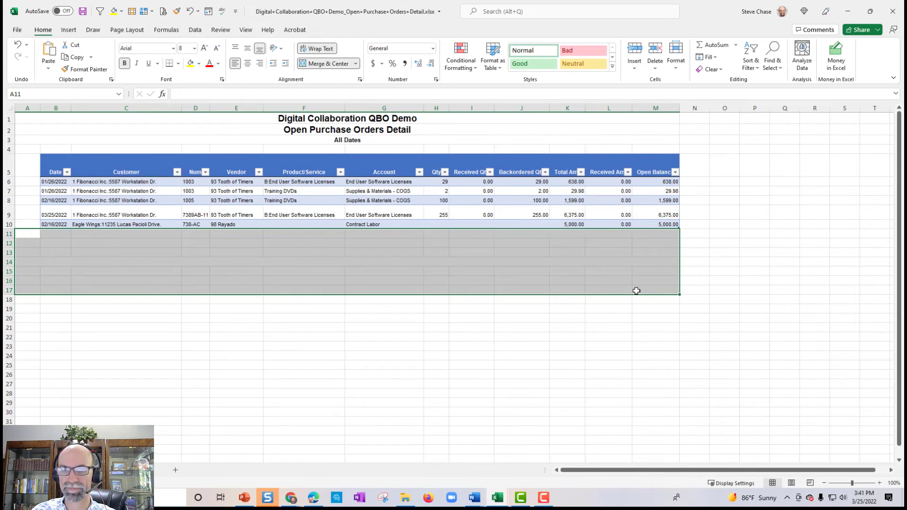
{"action": "left_click", "coordinate": [397, 181]}
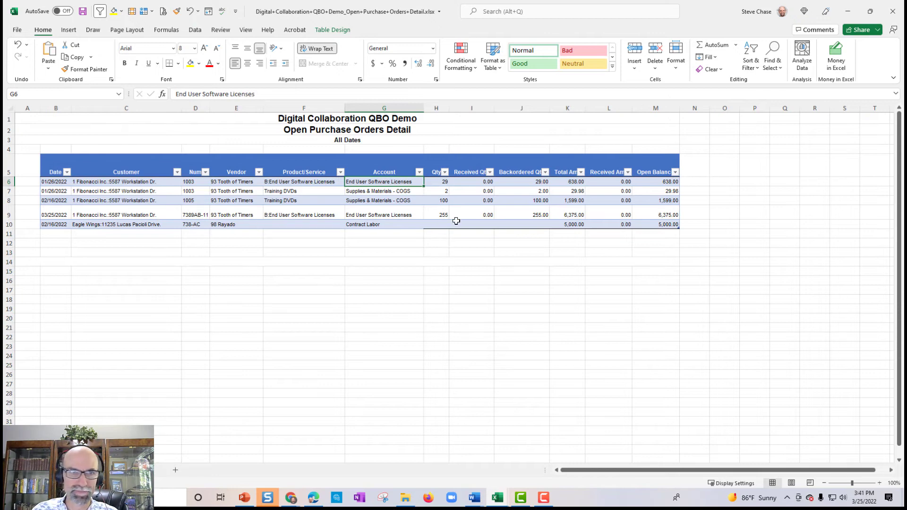
{"action": "left_click_drag", "start_coordinate": [128, 184], "coordinate": [126, 224]}
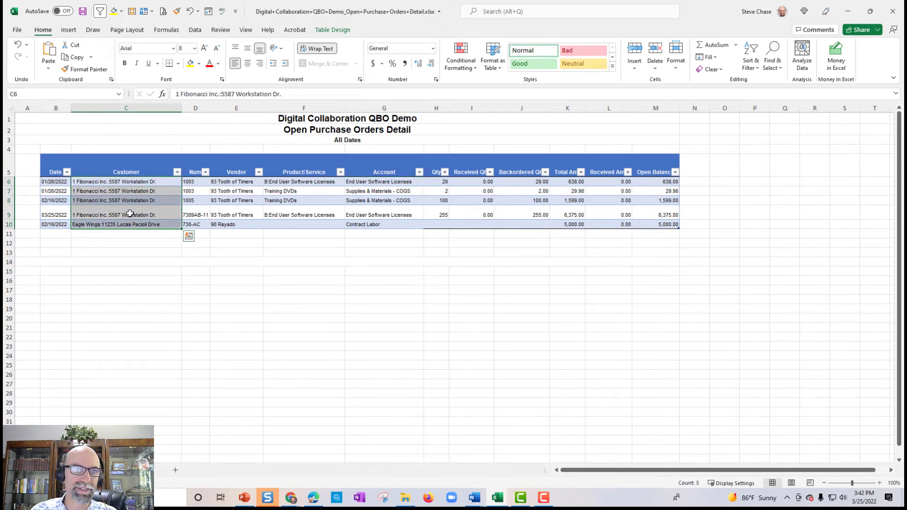
Step: Add a 'Project' header in N5 to extend the table, and widen column N
{"action": "left_click", "coordinate": [693, 171]}
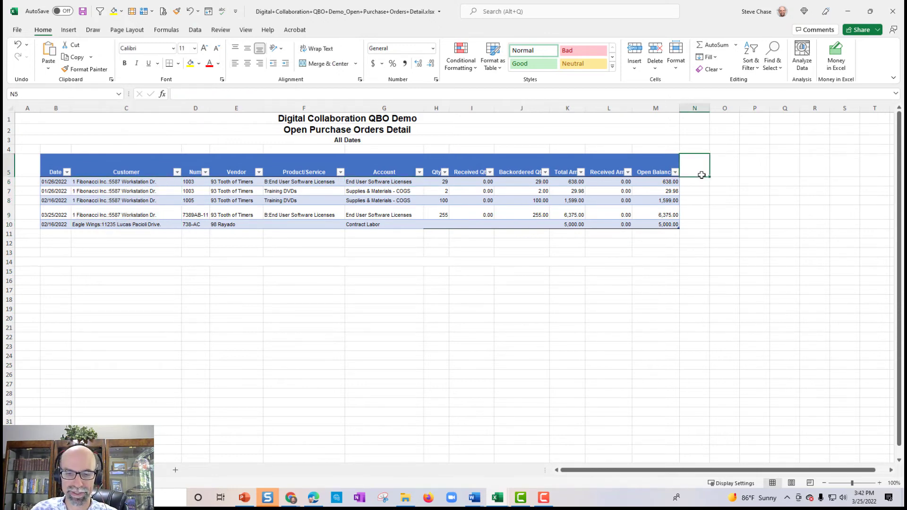
{"action": "type", "text": "Projec"}
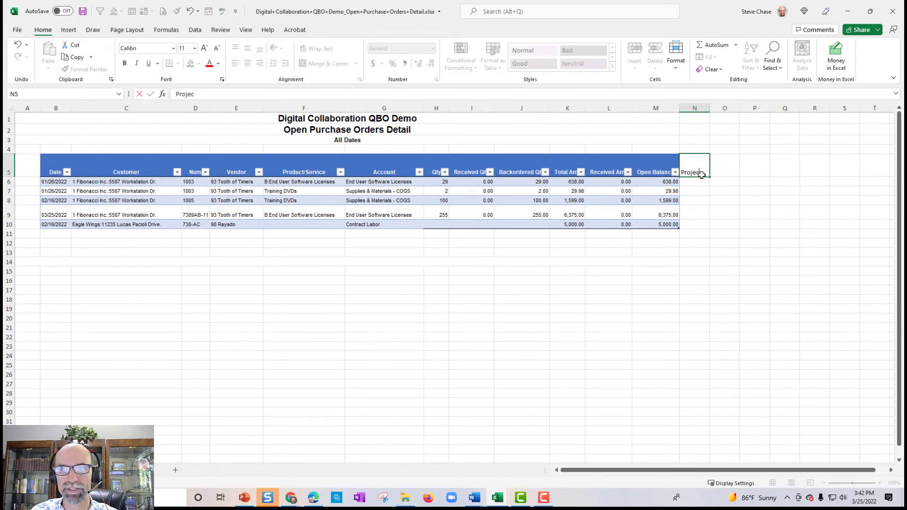
{"action": "type", "text": "t"}
{"action": "key", "text": "Return"}
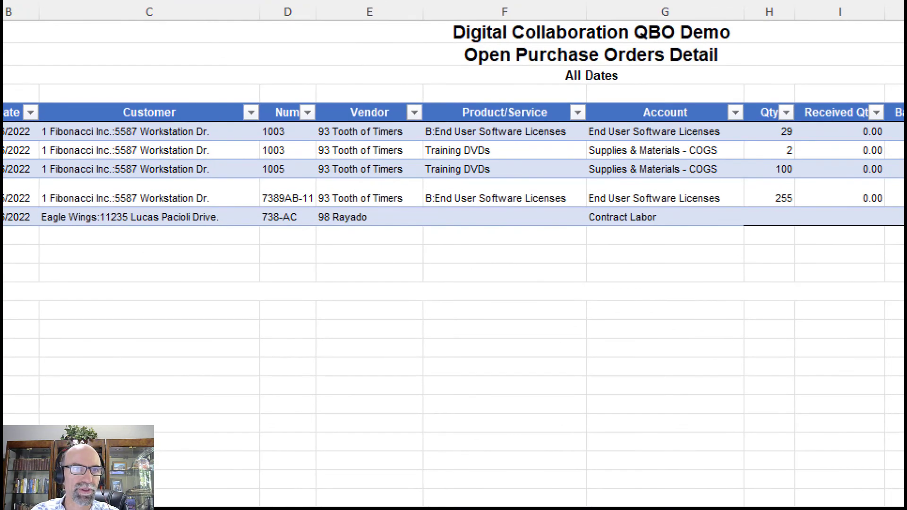
{"action": "mouse_move", "coordinate": [114, 86]}
{"action": "left_mouse_down"}
{"action": "mouse_move", "coordinate": [109, 144]}
{"action": "mouse_move", "coordinate": [122, 263]}
{"action": "left_mouse_up"}
{"action": "key", "text": "Escape"}
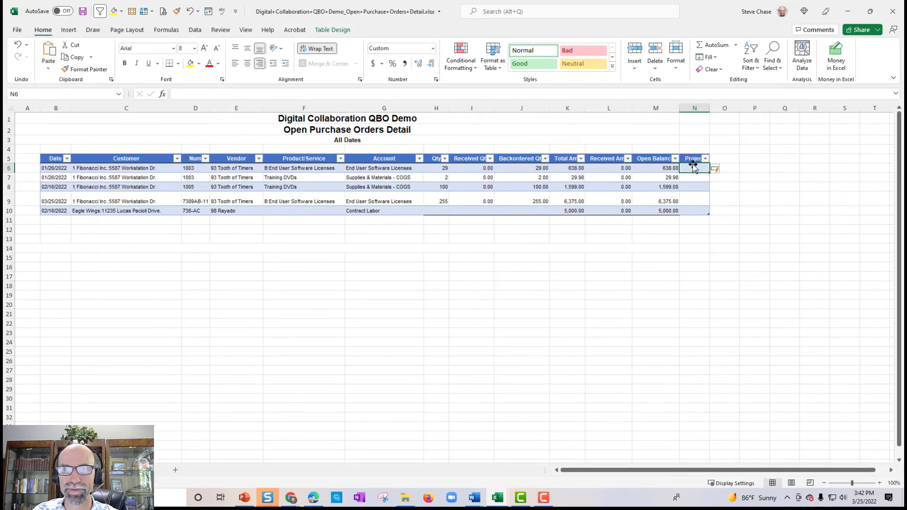
{"action": "left_click_drag", "start_coordinate": [709, 108], "coordinate": [757, 108]}
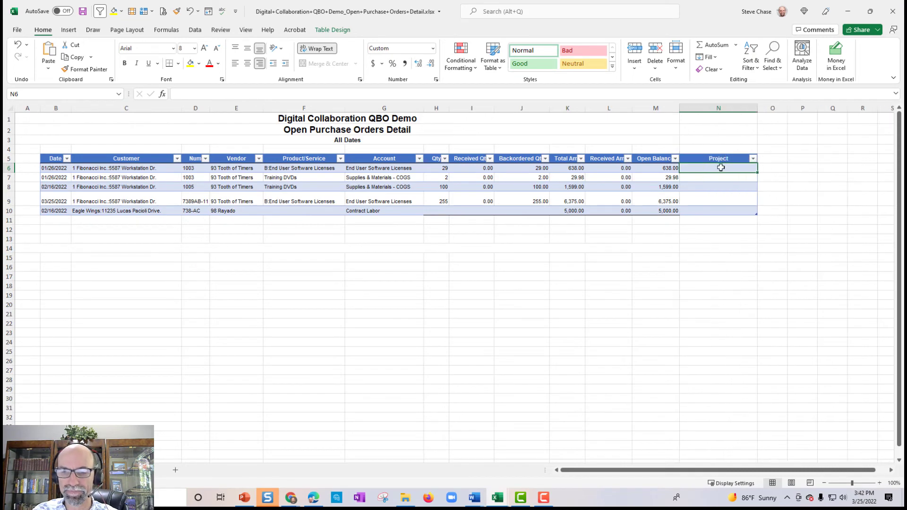
{"action": "type", "text": "=text"}
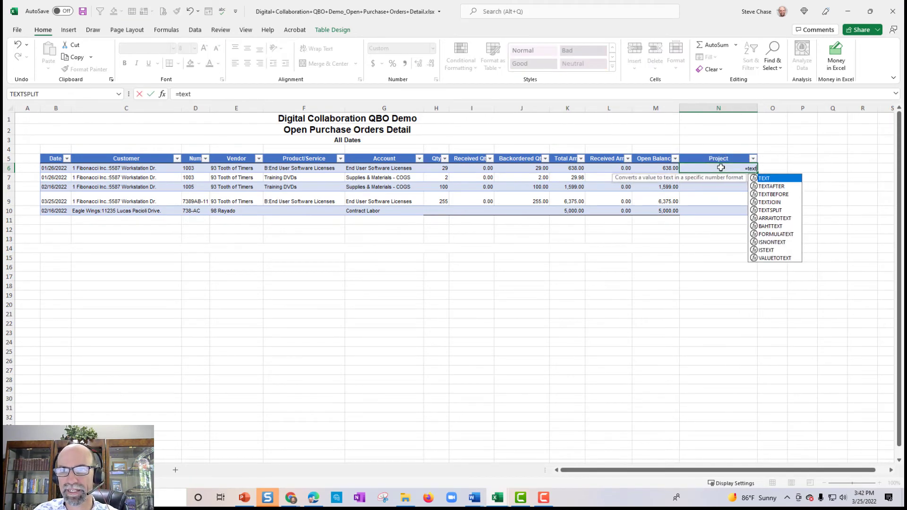
{"action": "key", "text": "Down"}
{"action": "key", "text": "Tab"}
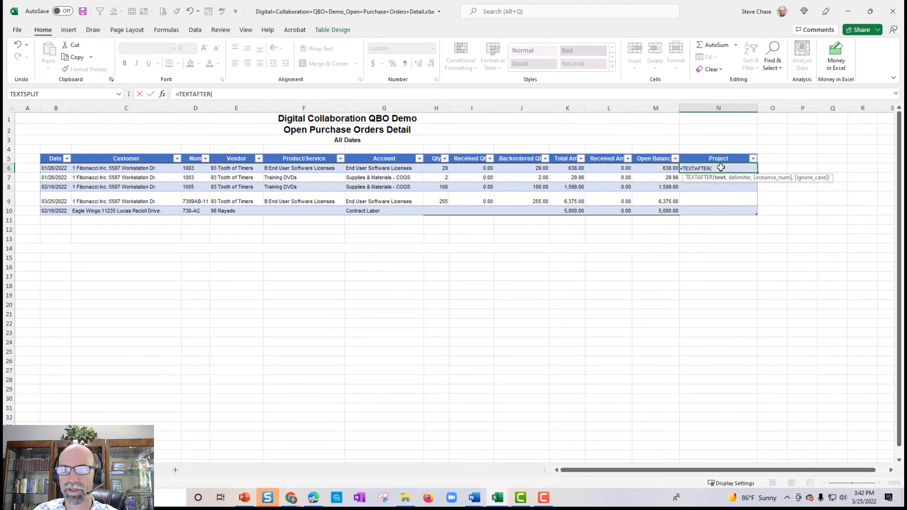
{"action": "left_click", "coordinate": [139, 169]}
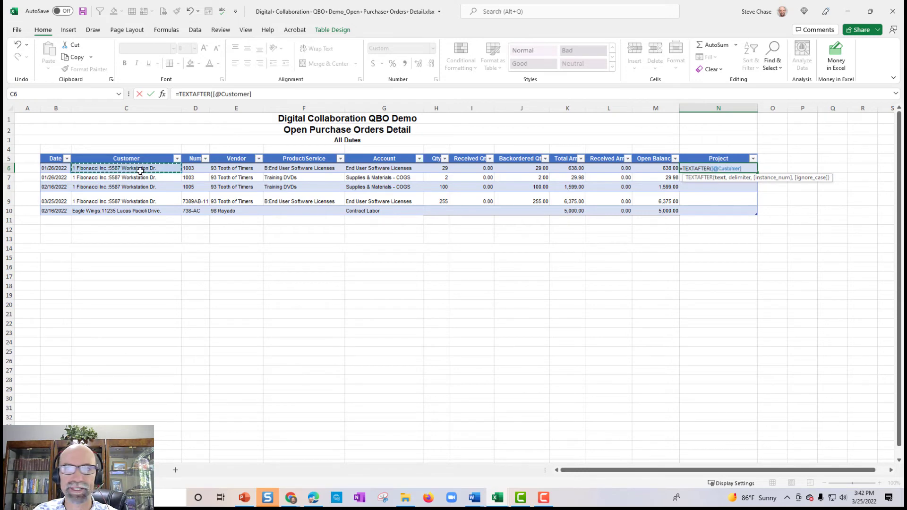
{"action": "type", "text": ",\":"}
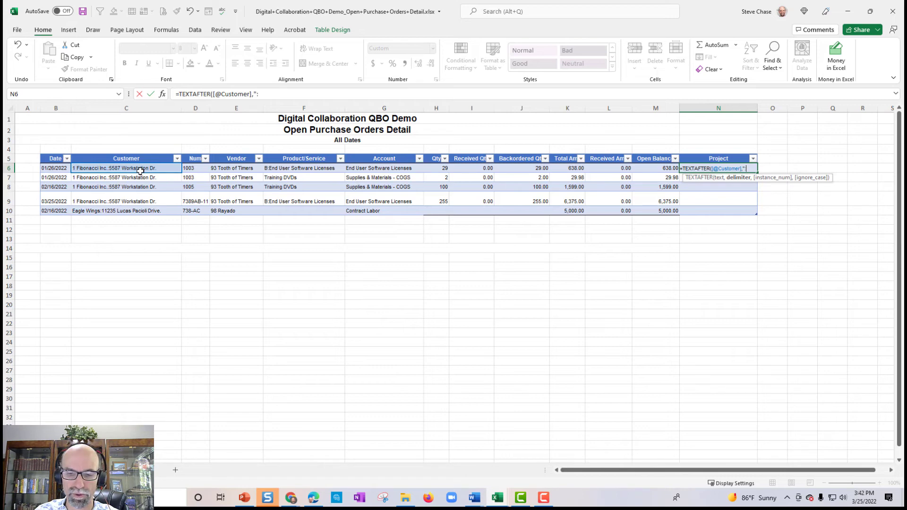
{"action": "type", "text": "\")"}
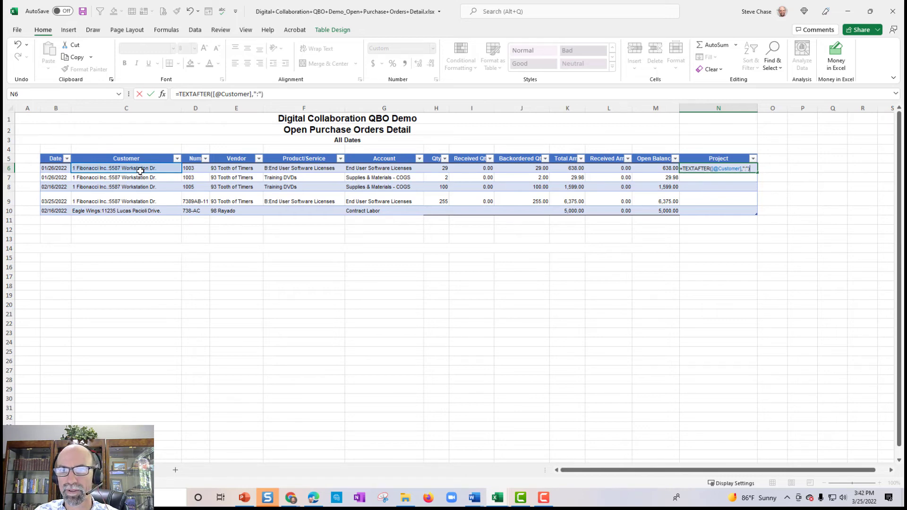
{"action": "key", "text": "Return"}
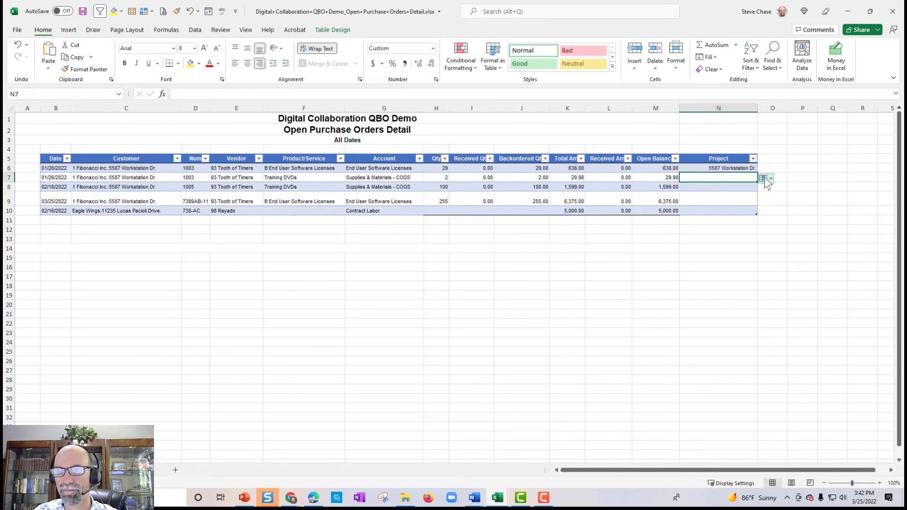
Step: Overwrite the whole Project column with the TEXTAFTER formula, then reselect N6 to show it
{"action": "left_click", "coordinate": [762, 179]}
{"action": "left_click", "coordinate": [771, 193]}
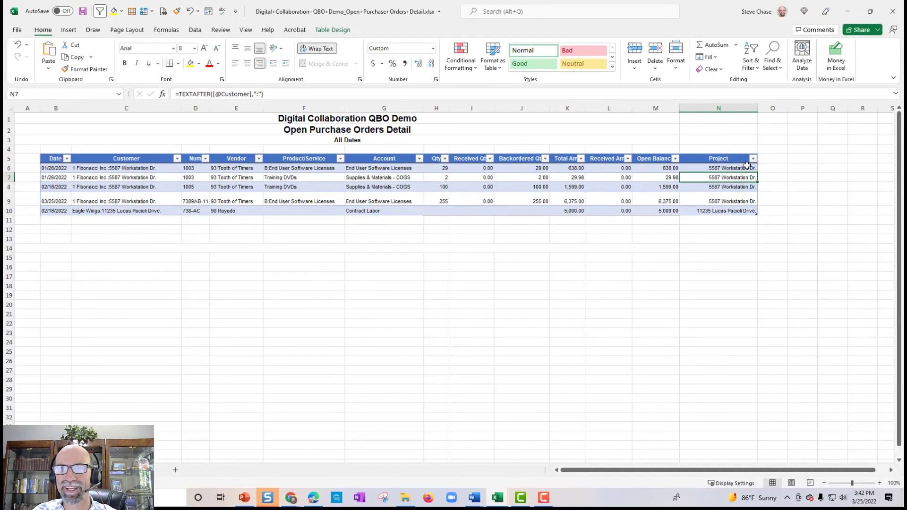
{"action": "left_click", "coordinate": [747, 166]}
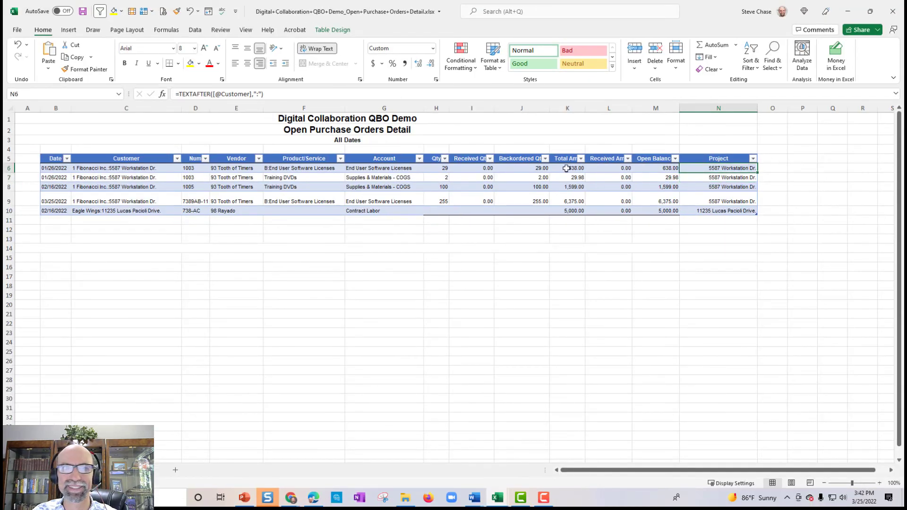
{"action": "left_click", "coordinate": [280, 95]}
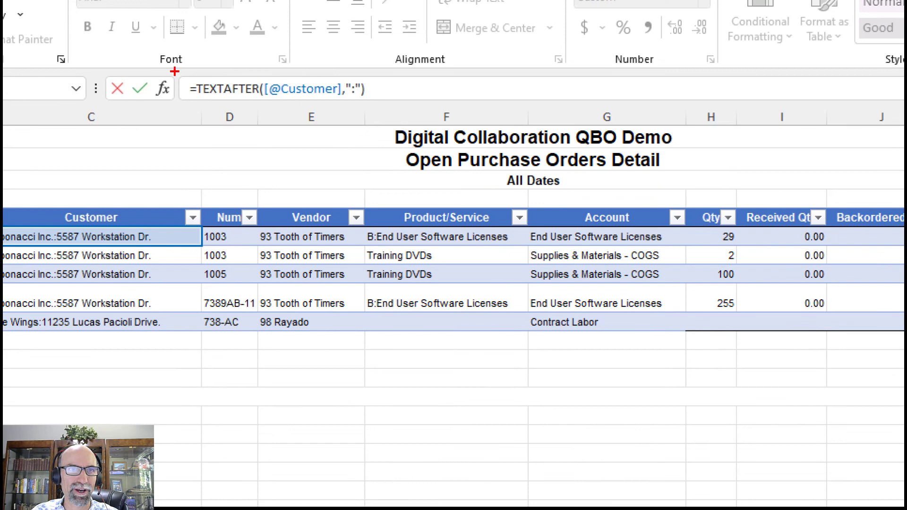
Step: Drag over the formula bar and table areas while explaining the TEXTAFTER formula
{"action": "mouse_move", "coordinate": [175, 72]}
{"action": "left_mouse_down"}
{"action": "mouse_move", "coordinate": [250, 125]}
{"action": "mouse_move", "coordinate": [446, 54]}
{"action": "mouse_move", "coordinate": [162, 62]}
{"action": "left_mouse_up"}
{"action": "left_click_drag", "start_coordinate": [194, 107], "coordinate": [254, 112]}
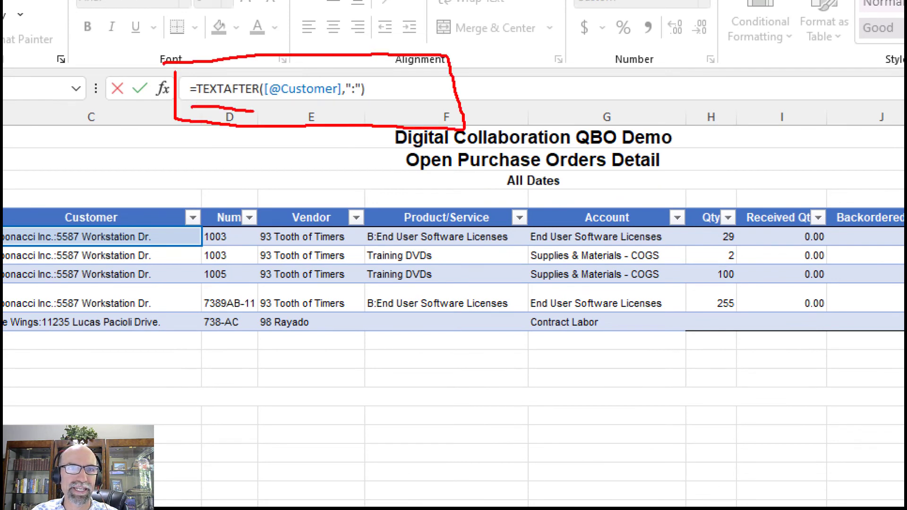
{"action": "left_click_drag", "start_coordinate": [350, 98], "coordinate": [352, 110]}
{"action": "left_click_drag", "start_coordinate": [53, 210], "coordinate": [55, 178]}
{"action": "mouse_move", "coordinate": [56, 261]}
{"action": "left_mouse_down"}
{"action": "mouse_move", "coordinate": [56, 336]}
{"action": "mouse_move", "coordinate": [29, 343]}
{"action": "mouse_move", "coordinate": [60, 171]}
{"action": "left_mouse_up"}
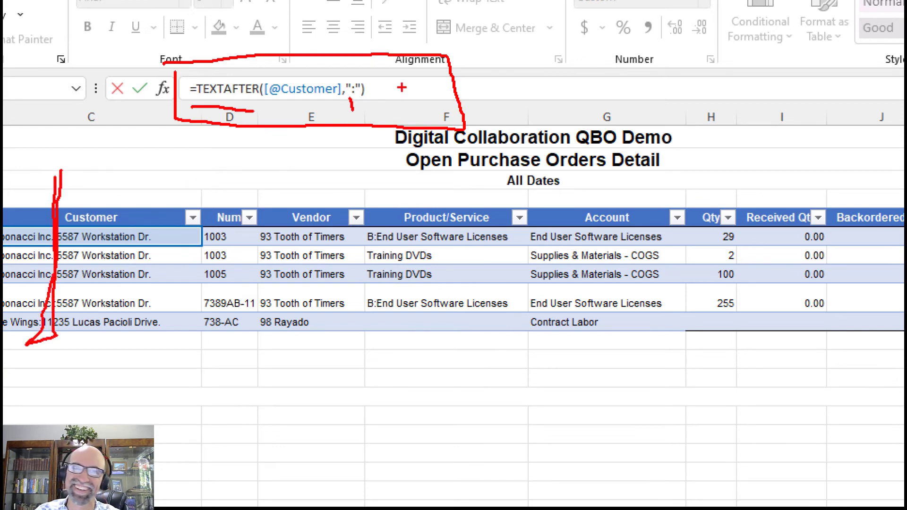
{"action": "mouse_move", "coordinate": [350, 97]}
{"action": "left_mouse_down"}
{"action": "mouse_move", "coordinate": [335, 113]}
{"action": "mouse_move", "coordinate": [362, 105]}
{"action": "mouse_move", "coordinate": [353, 136]}
{"action": "left_mouse_up"}
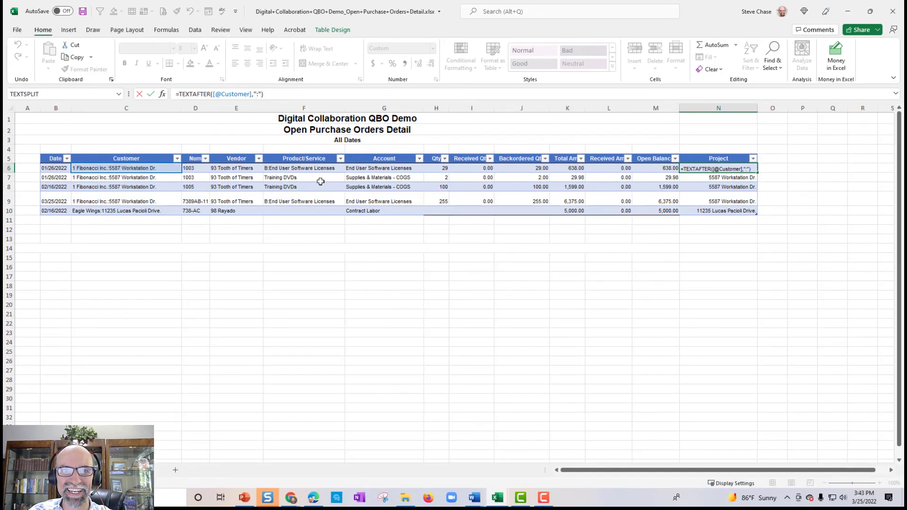
Step: Insert a slicer on the table's Project field
{"action": "left_click", "coordinate": [567, 303]}
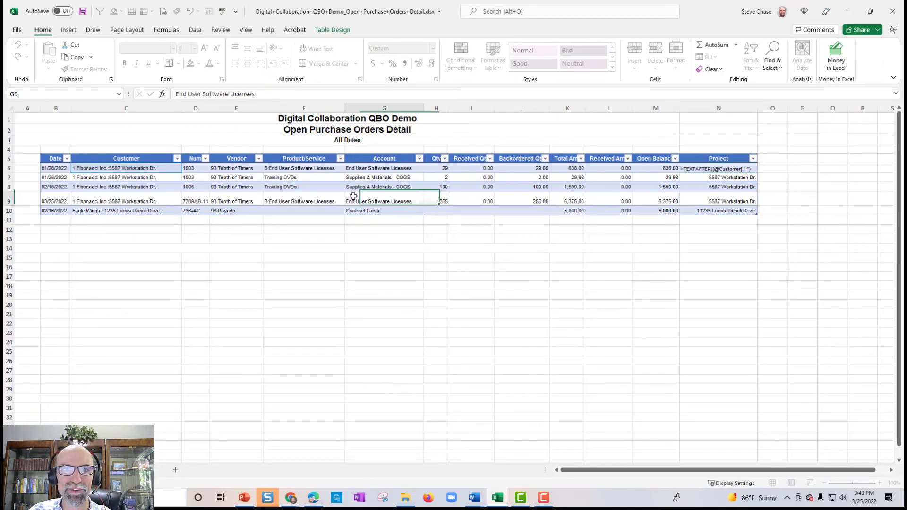
{"action": "left_click", "coordinate": [69, 30]}
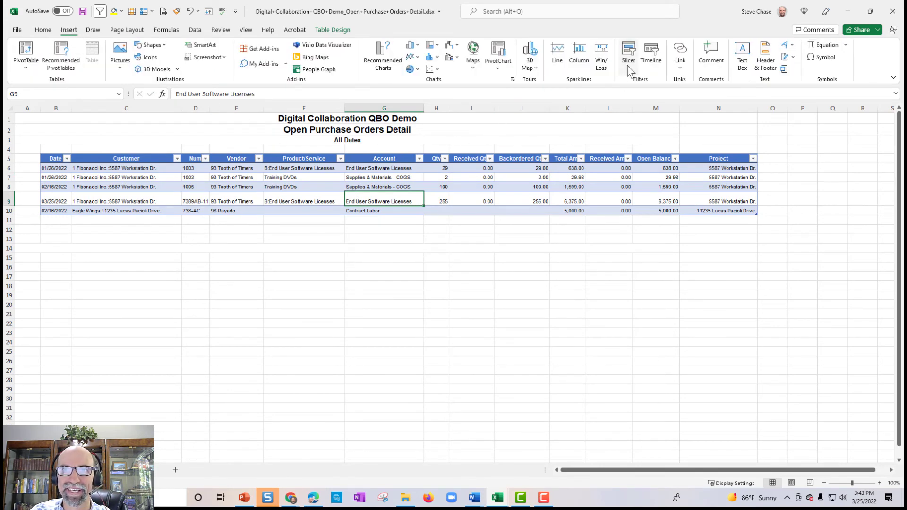
{"action": "left_click", "coordinate": [628, 57]}
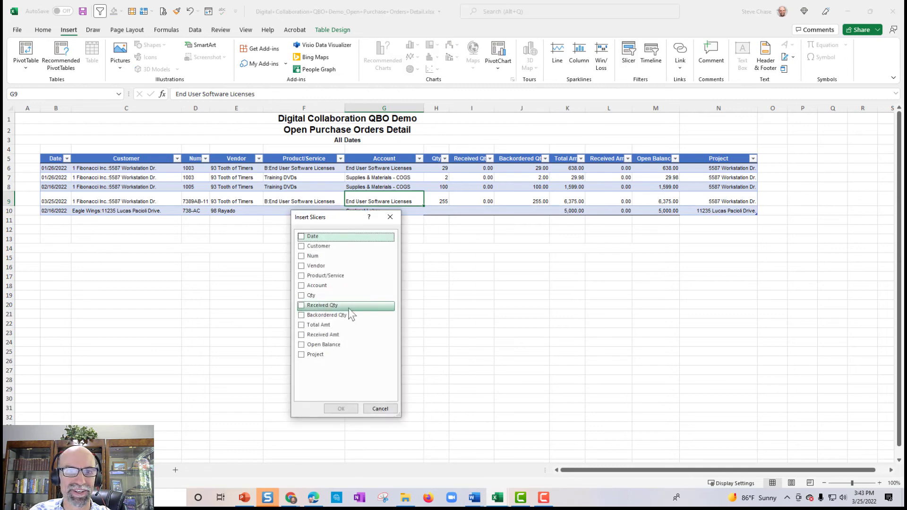
{"action": "left_click", "coordinate": [302, 354]}
{"action": "left_click", "coordinate": [347, 409]}
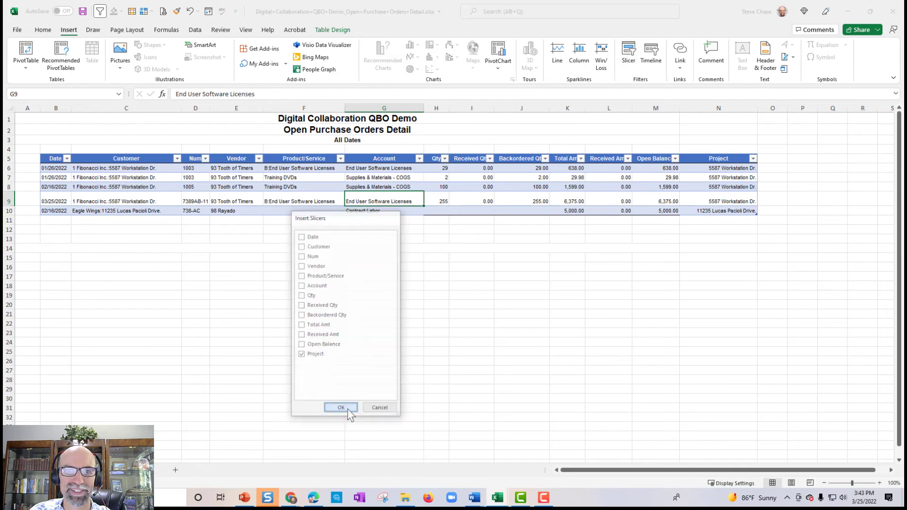
{"action": "left_click_drag", "start_coordinate": [429, 234], "coordinate": [391, 201]}
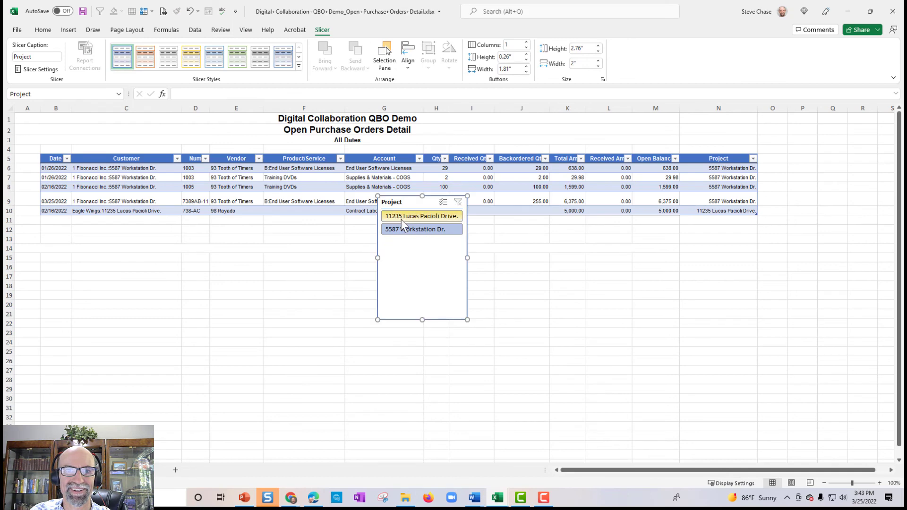
{"action": "left_click", "coordinate": [402, 217]}
{"action": "left_click", "coordinate": [405, 230]}
{"action": "left_click", "coordinate": [405, 218]}
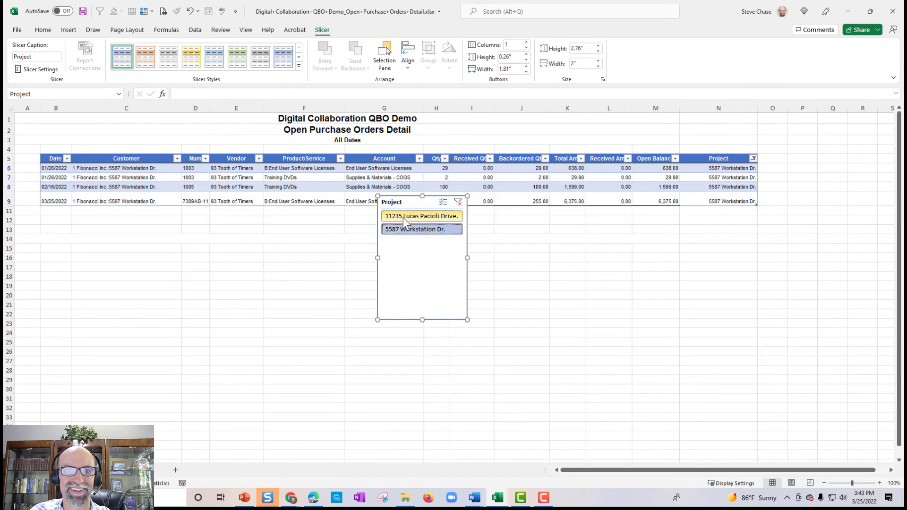
{"action": "left_click", "coordinate": [406, 230]}
{"action": "left_click", "coordinate": [405, 217]}
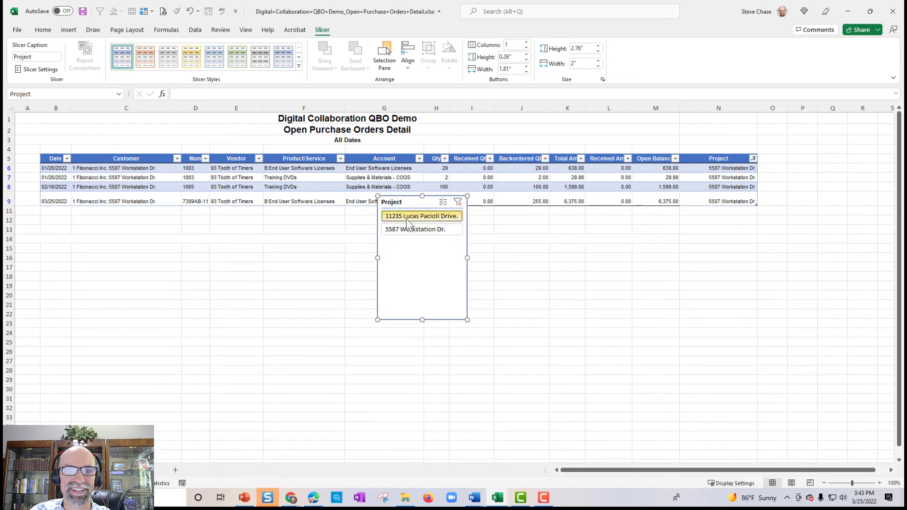
{"action": "left_click", "coordinate": [410, 230]}
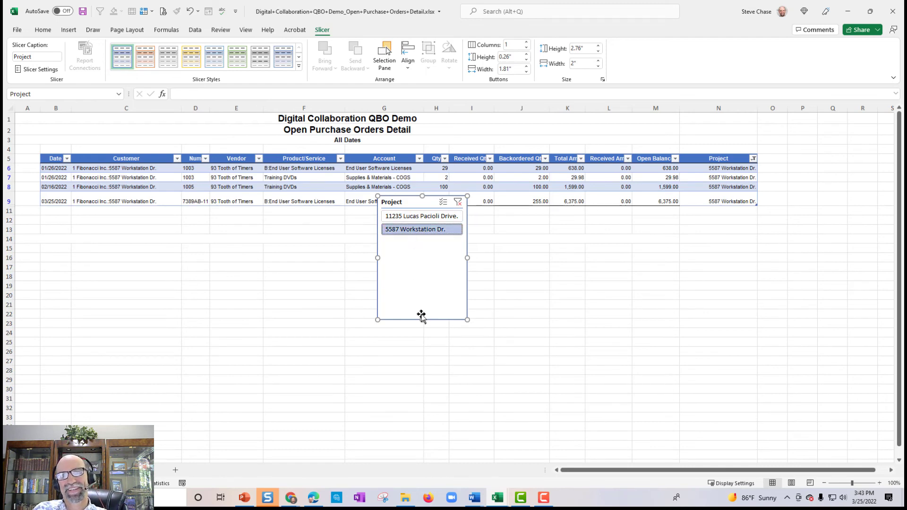
Step: Shrink the slicer to 1.4 inches tall below the table, then show the PowerPoint slide show
{"action": "left_click_drag", "start_coordinate": [420, 301], "coordinate": [420, 260]}
{"action": "left_click_drag", "start_coordinate": [407, 203], "coordinate": [307, 249]}
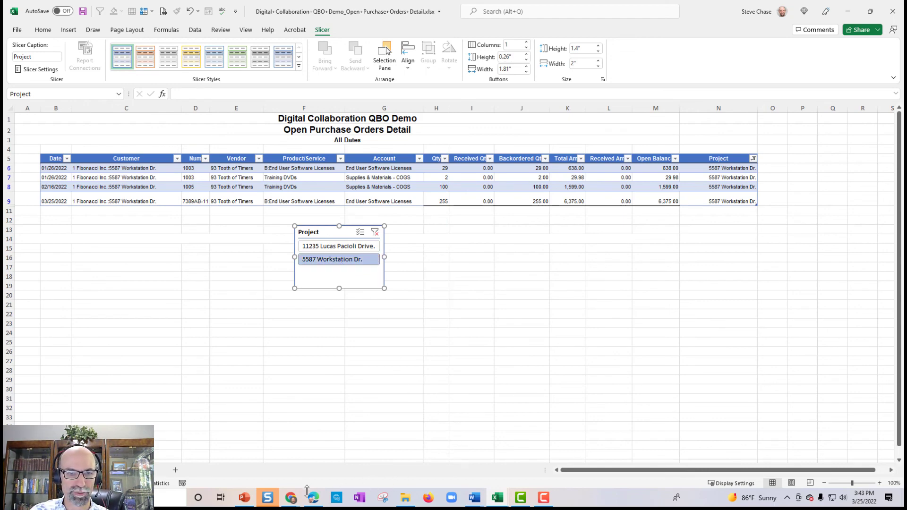
{"action": "left_click", "coordinate": [261, 483]}
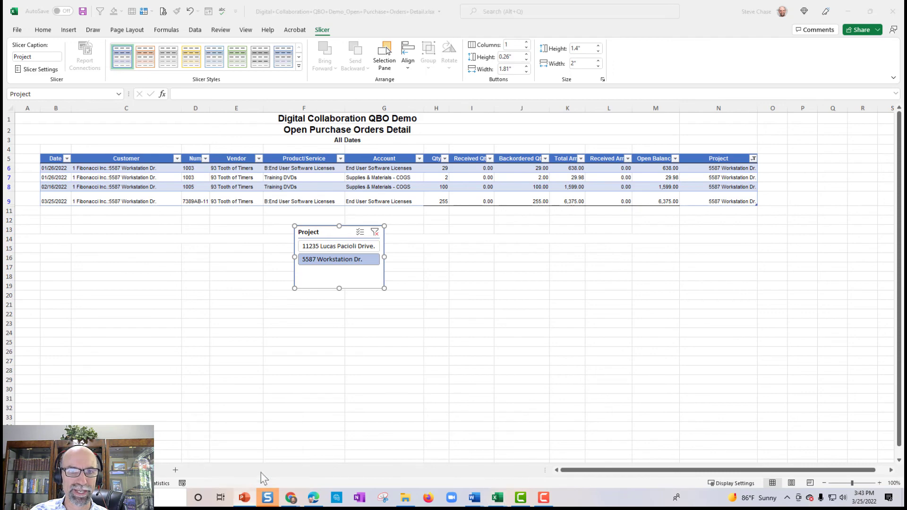